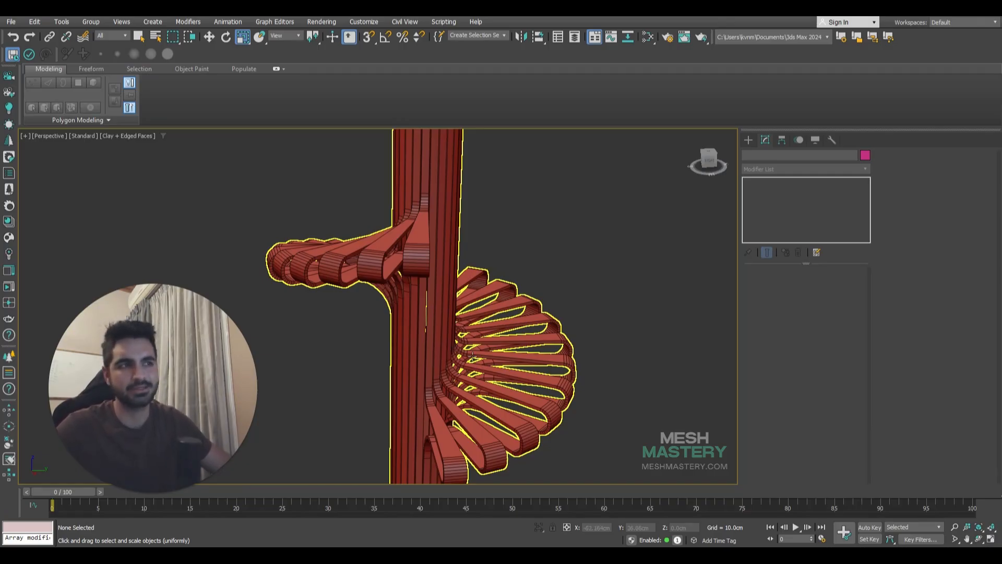
# Step: Select the finished spiral staircase array and hide it to leave an empty scene
pyautogui.scroll(-5, 450, 347)
pyautogui.moveTo(588, 403); pyautogui.dragTo(471, 315)
pyautogui.rightClick(473, 318)
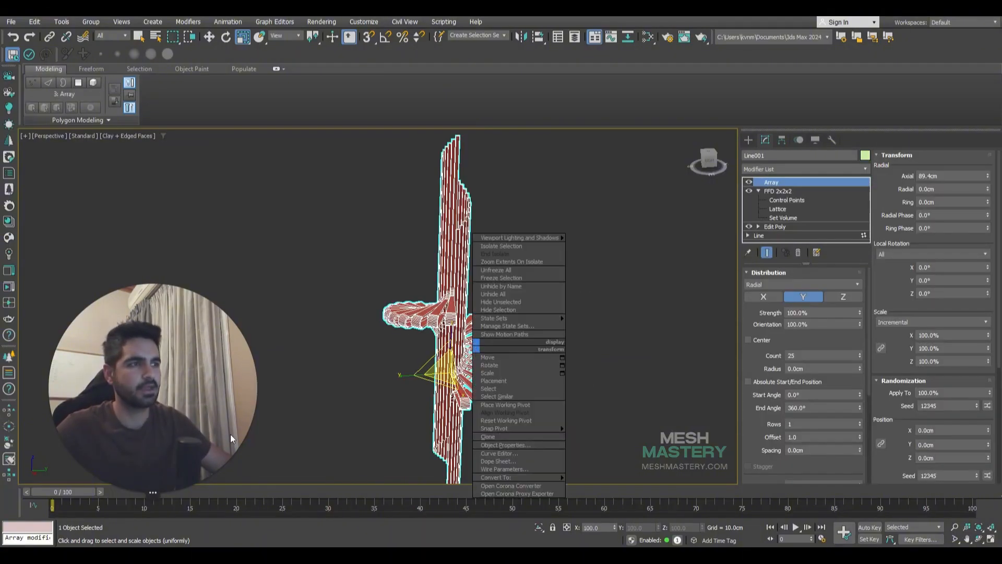
pyautogui.click(522, 311)
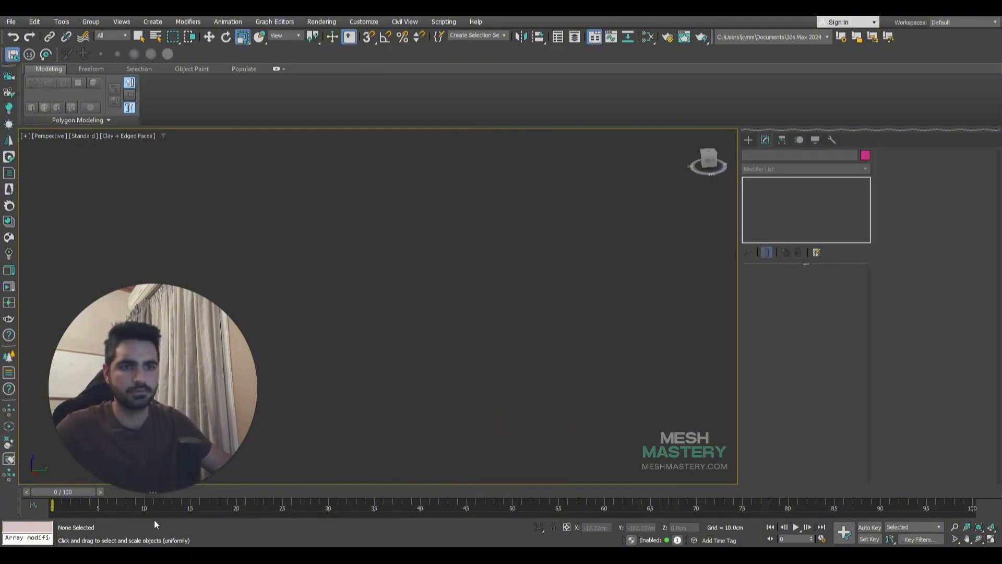
pyautogui.click(140, 493)
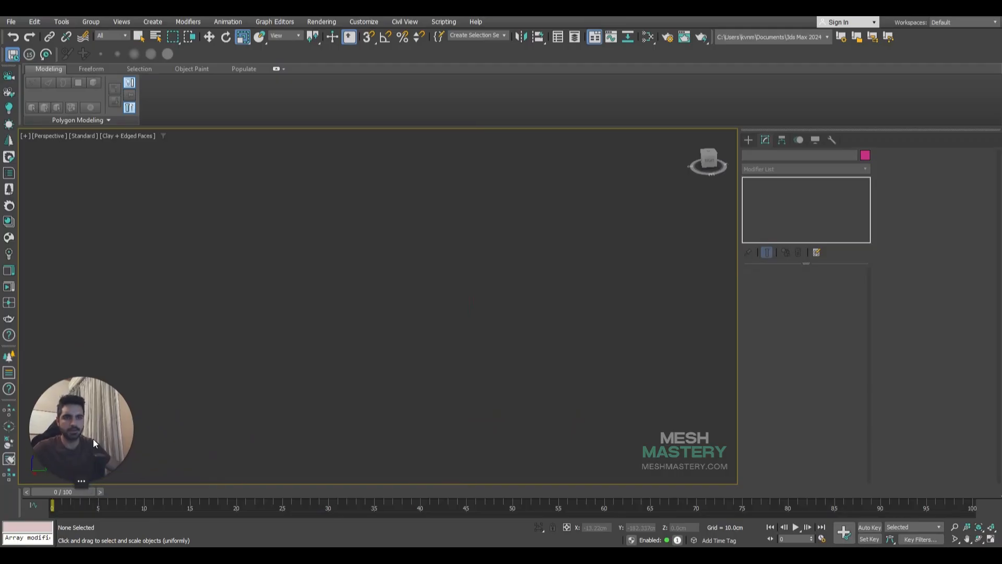
# Step: Draw an open line in the Front view with a vertical upper run, a narrow tread loop about 60 cm long, and a vertical lower run
pyautogui.press('f')
pyautogui.scroll(-3, 381, 359)
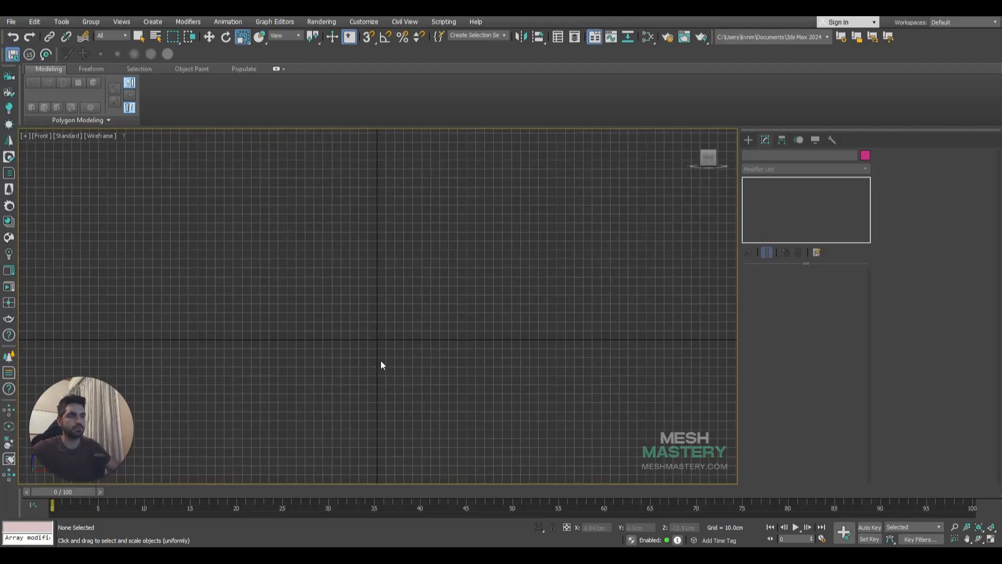
pyautogui.click(748, 140)
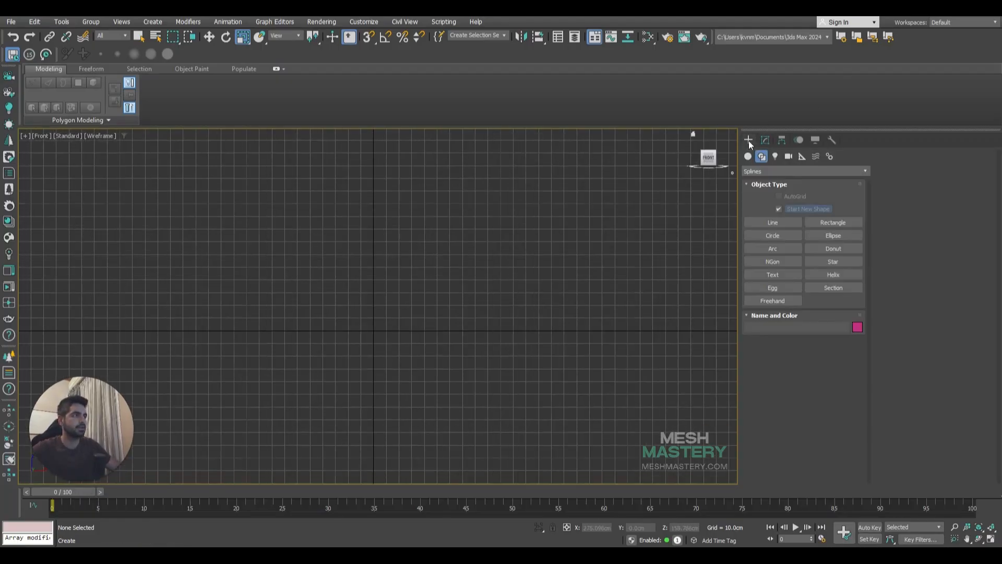
pyautogui.click(768, 226)
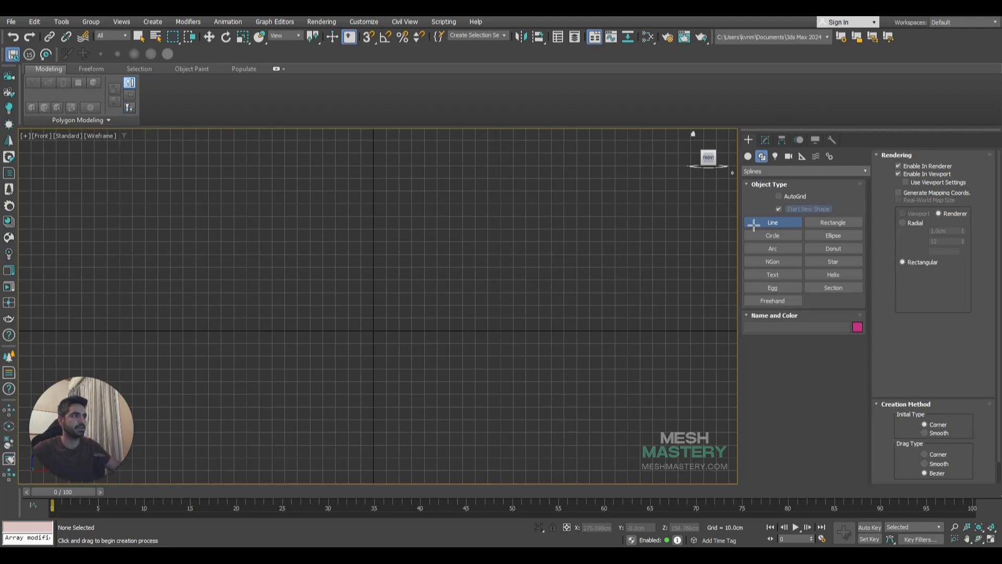
pyautogui.click(375, 165)
pyautogui.click(375, 317)
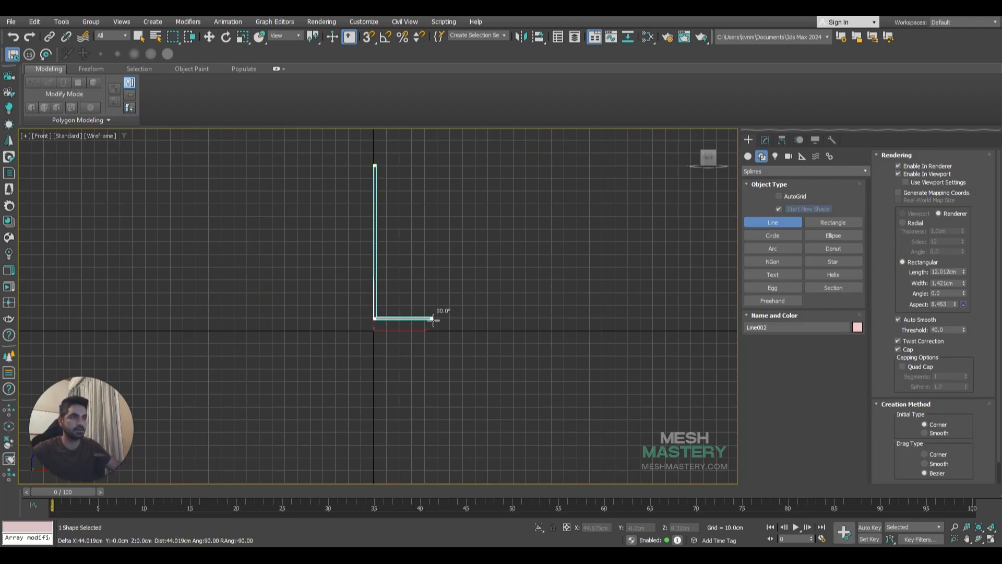
pyautogui.click(451, 317)
pyautogui.click(450, 332)
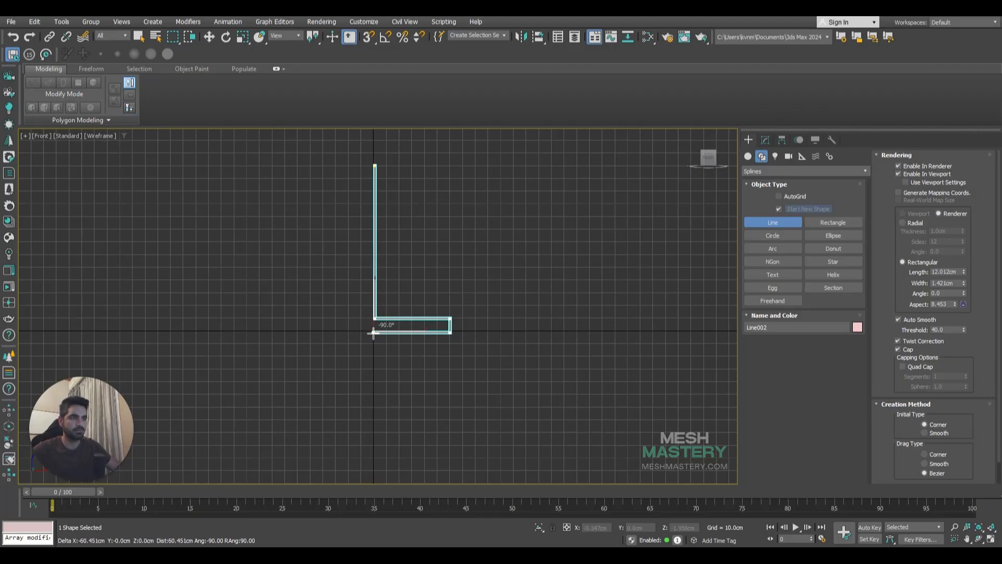
pyautogui.click(373, 333)
pyautogui.click(374, 439)
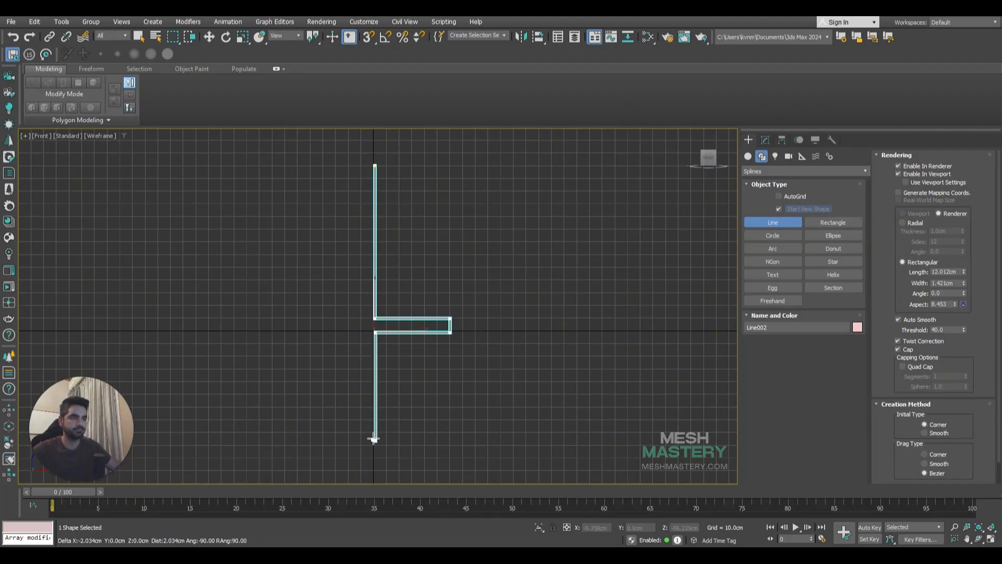
pyautogui.press('r')
# Step: Fillet the two outer vertices of the tread loop into a fully rounded nose
pyautogui.click(765, 140)
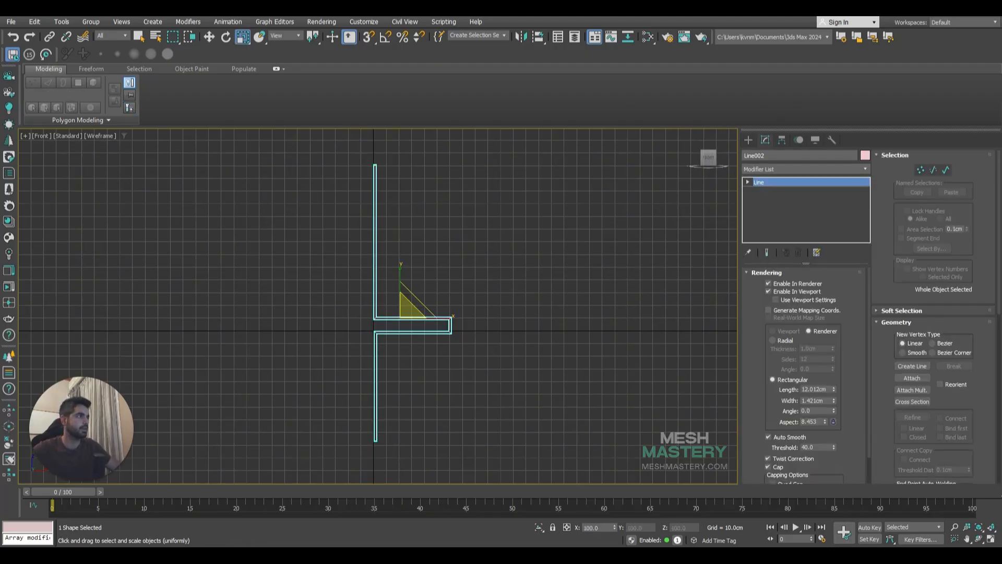
pyautogui.click(921, 170)
pyautogui.scroll(5, 477, 331)
pyautogui.moveTo(474, 386); pyautogui.dragTo(382, 241)
pyautogui.moveTo(455, 341); pyautogui.dragTo(500, 296, button='middle')
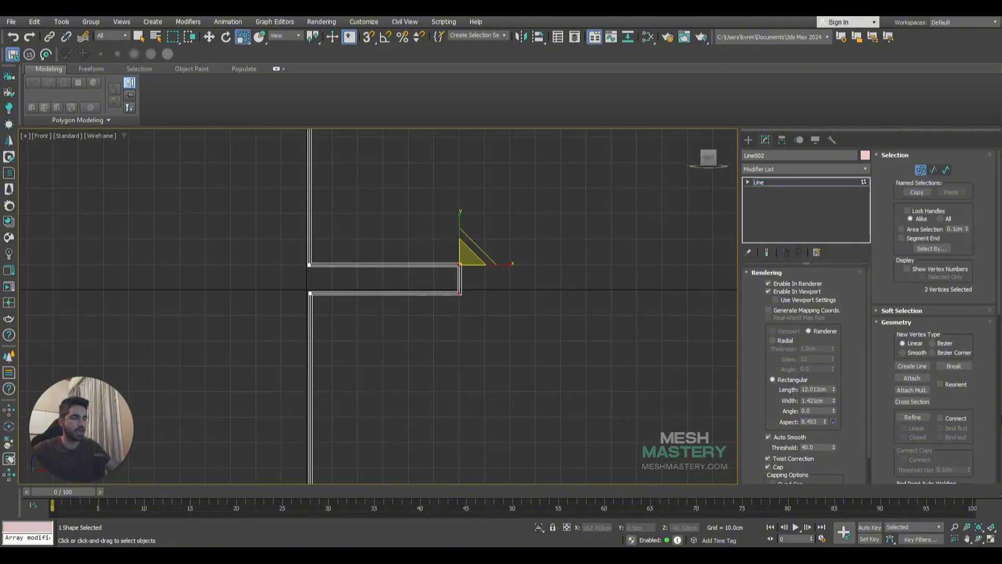
pyautogui.scroll(-5, 929, 391)
pyautogui.click(908, 420)
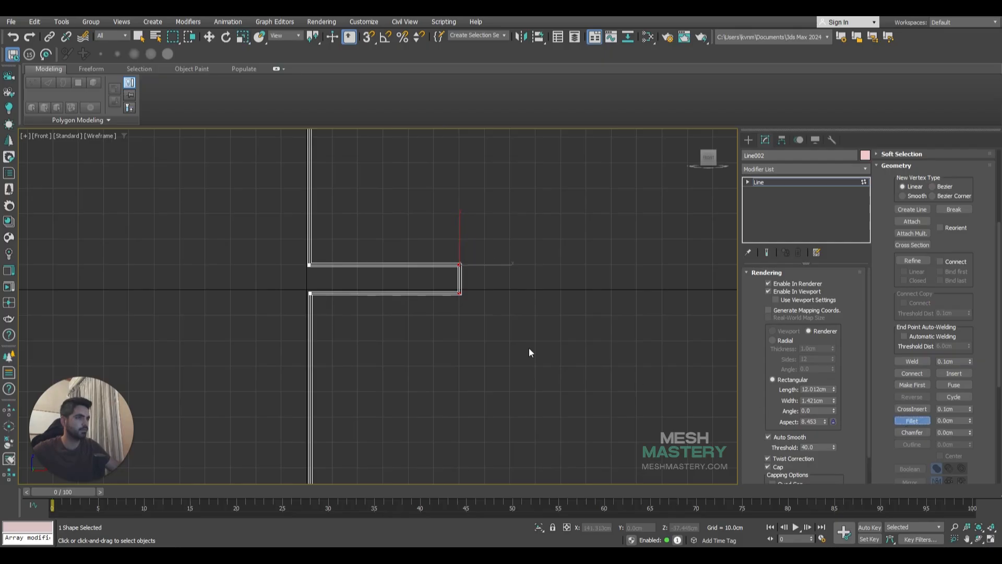
pyautogui.moveTo(461, 291); pyautogui.dragTo(488, 279)
# Step: Fillet the lower inner corner of the profile with a large radius and the upper inner corner with a small one
pyautogui.moveTo(310, 293); pyautogui.dragTo(428, 218)
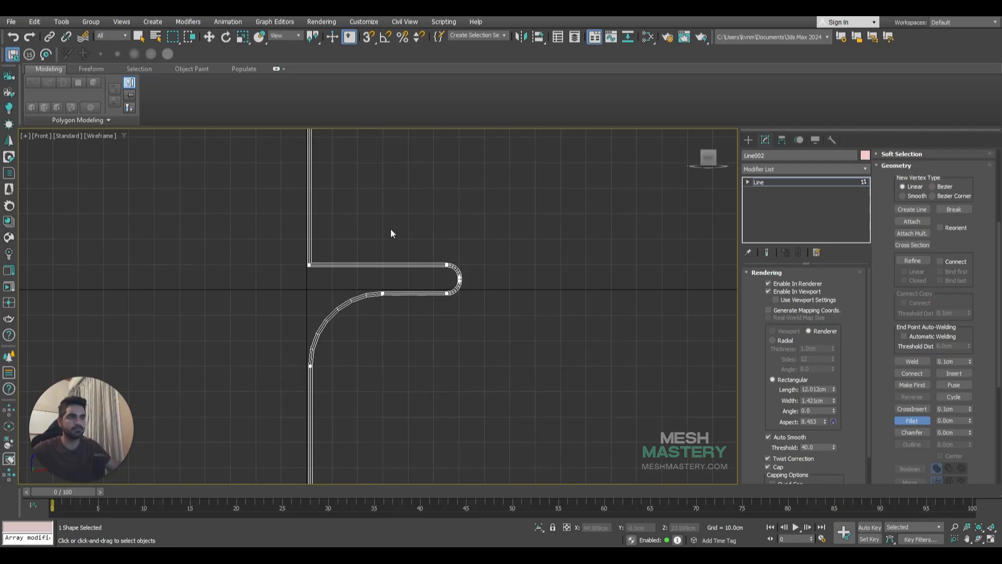
pyautogui.moveTo(310, 264); pyautogui.dragTo(317, 241)
pyautogui.press('w')
# Step: Increase the line's rectangular rendering width to thicken the ribbon in the Perspective view
pyautogui.press('p')
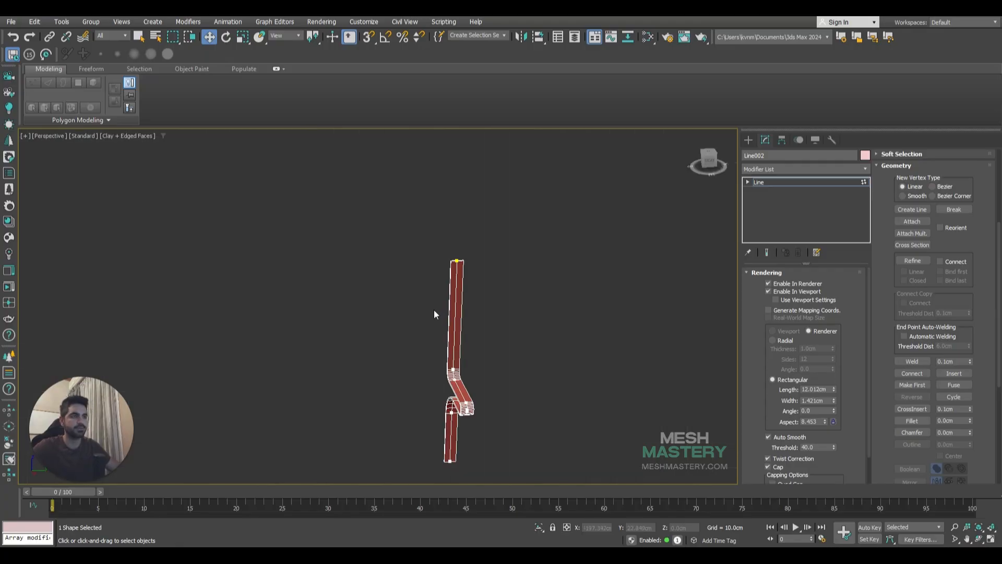
pyautogui.moveTo(467, 407); pyautogui.dragTo(469, 361, button='middle')
pyautogui.scroll(4, 471, 370)
pyautogui.moveTo(834, 399); pyautogui.dragTo(832, 375)
# Step: Add an Edit Poly modifier and an FFD 2x2x2 modifier to the line
pyautogui.click(869, 166)
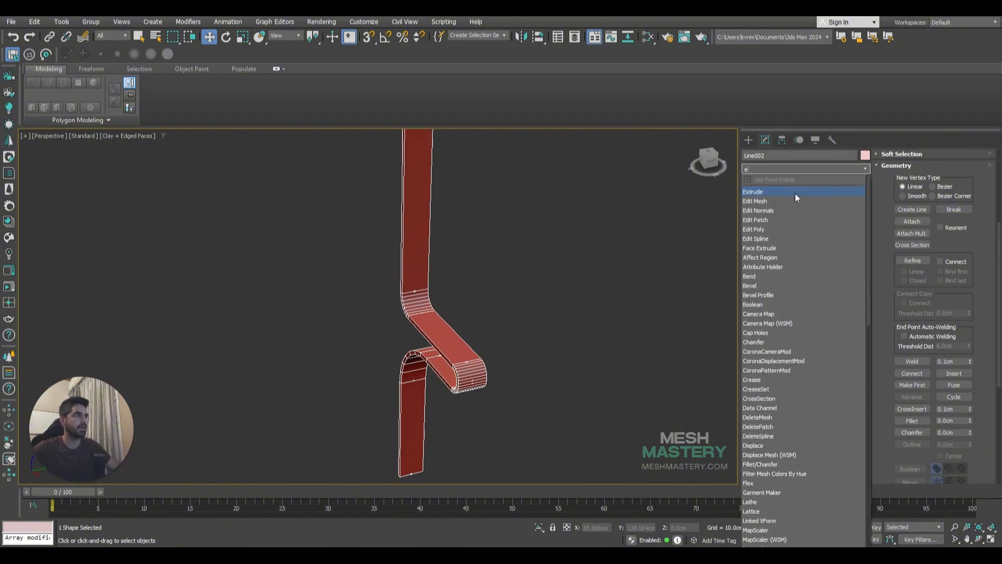
pyautogui.click(768, 229)
pyautogui.click(860, 168)
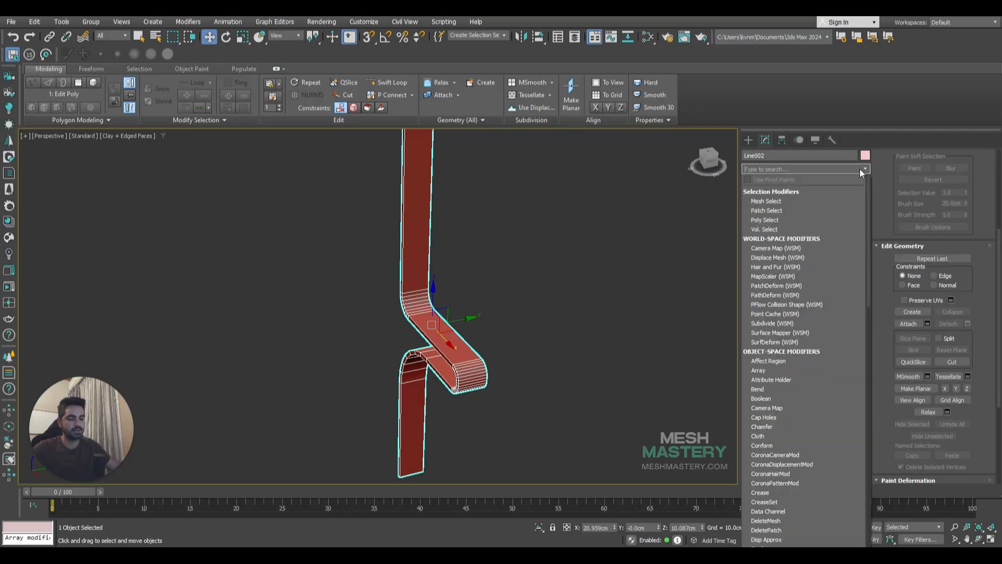
pyautogui.write('f')
pyautogui.click(772, 219)
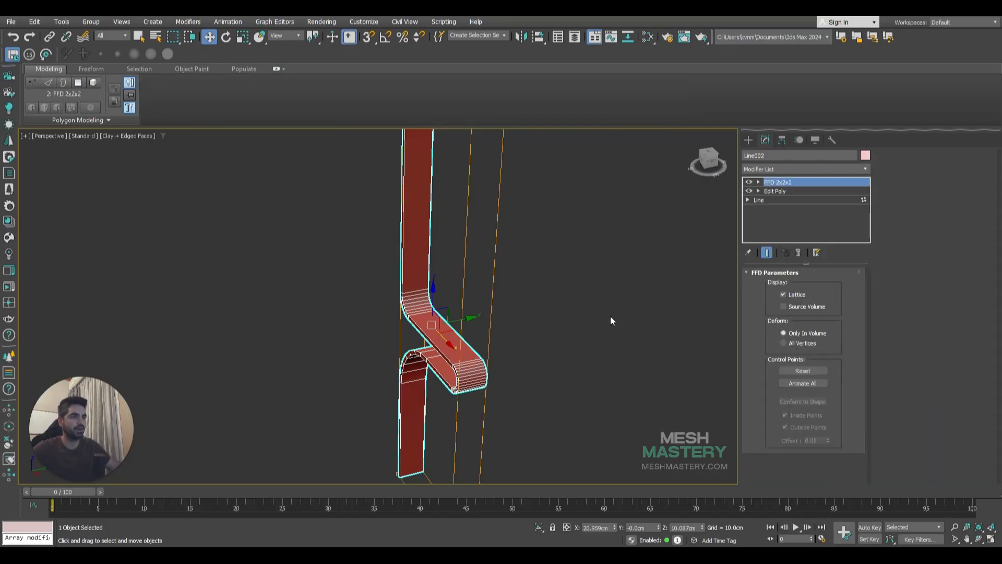
# Step: Scale the FFD control points at the tread's inner end along Y in the Top view to taper the step toward the pole
pyautogui.click(609, 316)
pyautogui.press('t')
pyautogui.click(468, 350)
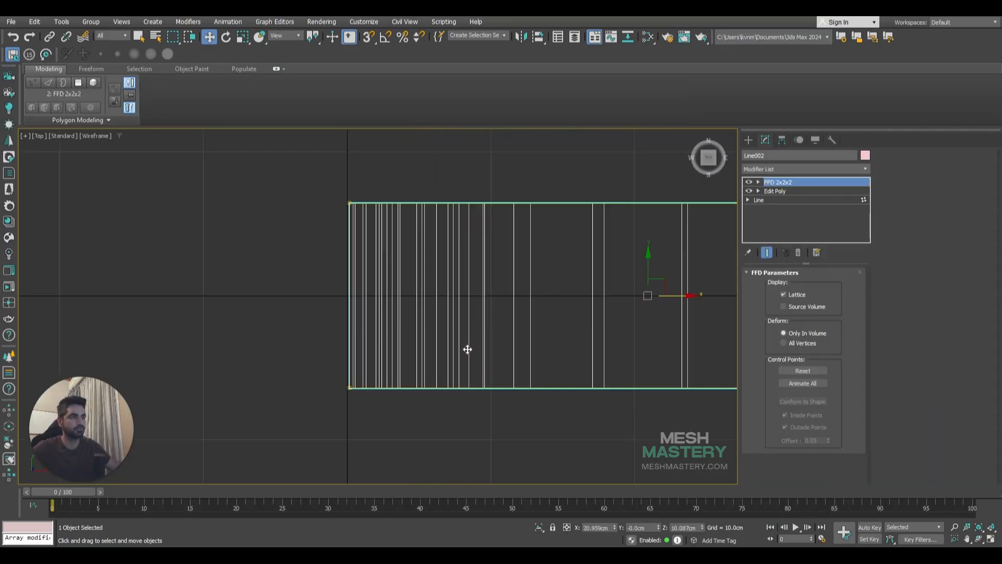
pyautogui.click(757, 181)
pyautogui.click(786, 191)
pyautogui.scroll(-4, 531, 317)
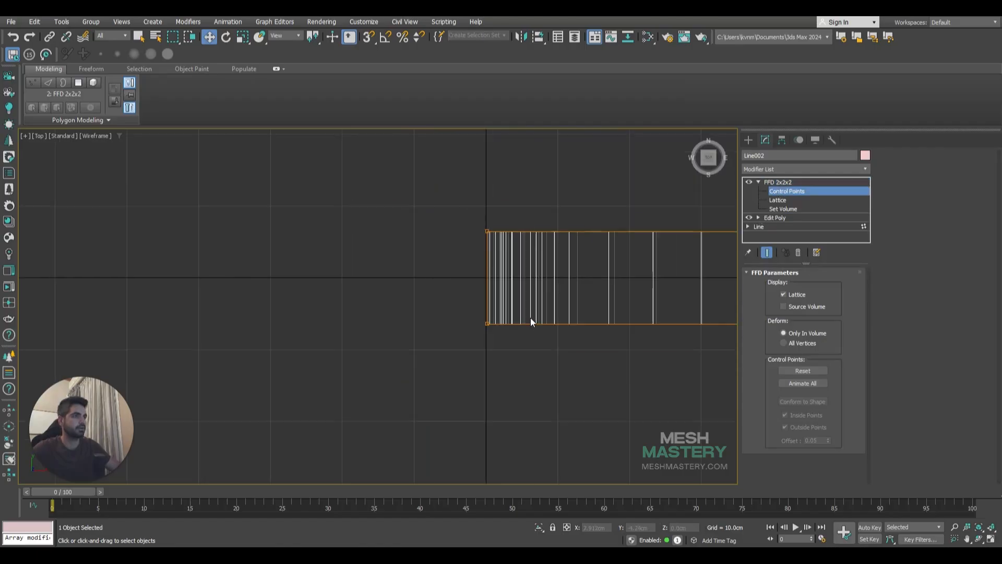
pyautogui.moveTo(491, 318); pyautogui.dragTo(482, 319, button='middle')
pyautogui.moveTo(512, 346); pyautogui.dragTo(311, 120)
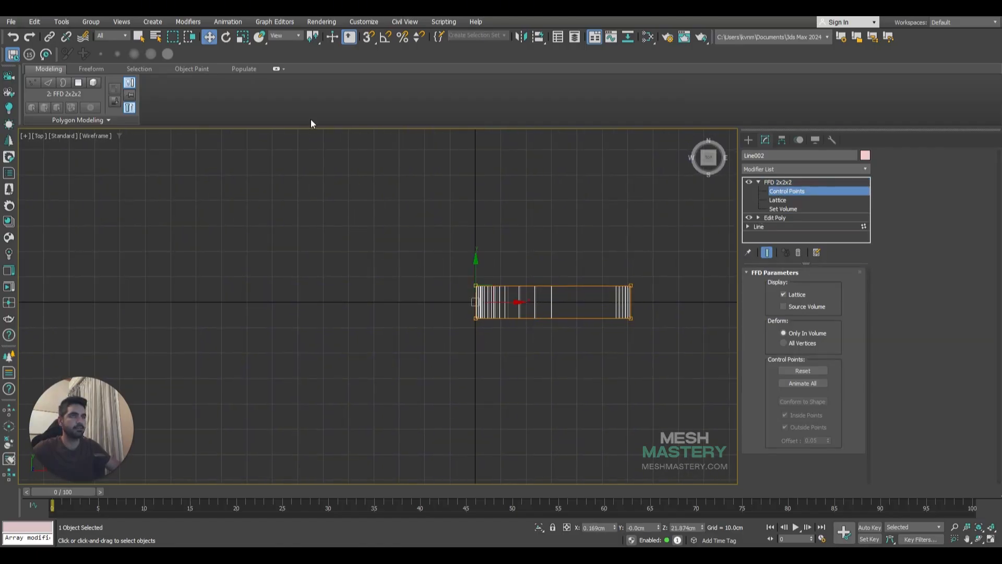
pyautogui.click(242, 37)
pyautogui.scroll(5, 483, 294)
pyautogui.moveTo(459, 276); pyautogui.dragTo(460, 298)
pyautogui.scroll(-5, 514, 334)
pyautogui.moveTo(524, 338); pyautogui.dragTo(507, 349, button='middle')
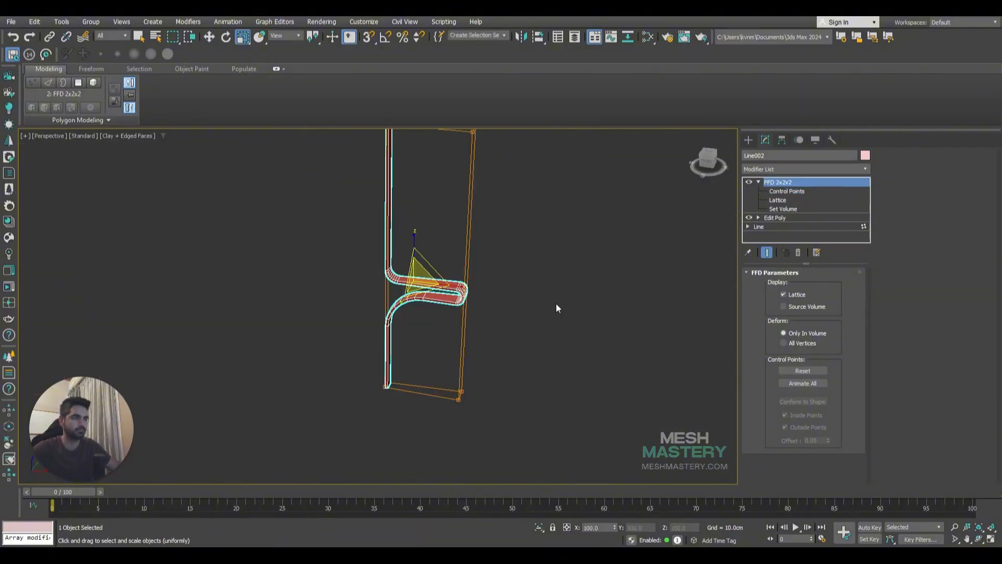
pyautogui.moveTo(549, 294); pyautogui.dragTo(523, 297, button='middle')
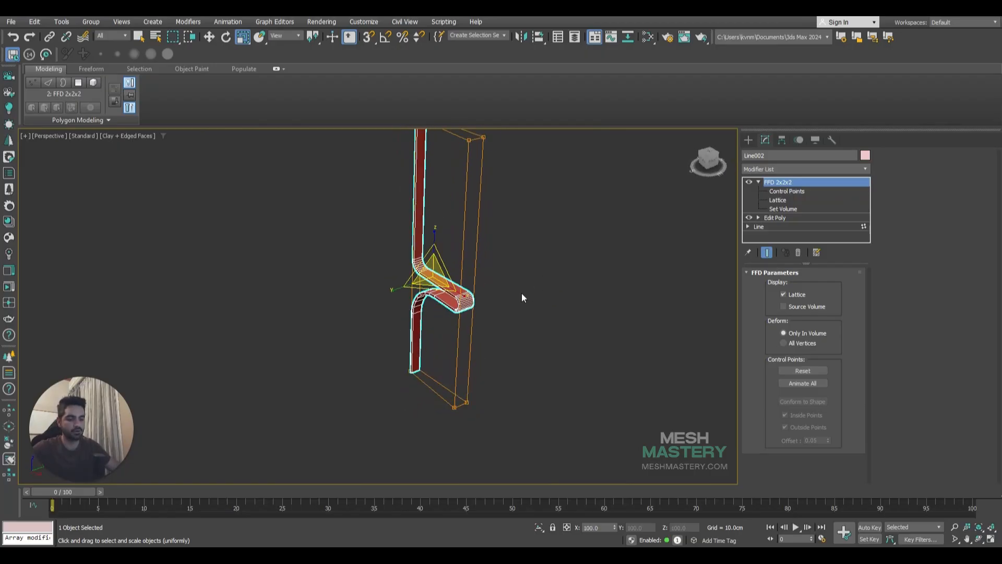
# Step: Add another Edit Poly modifier above the FFD modifier
pyautogui.press('f')
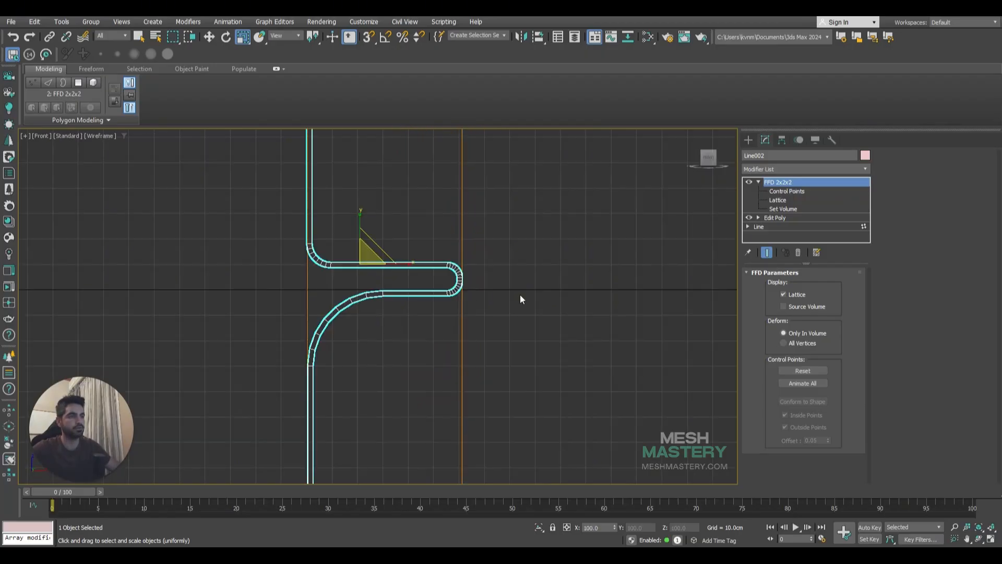
pyautogui.click(856, 166)
pyautogui.write('e')
pyautogui.click(752, 219)
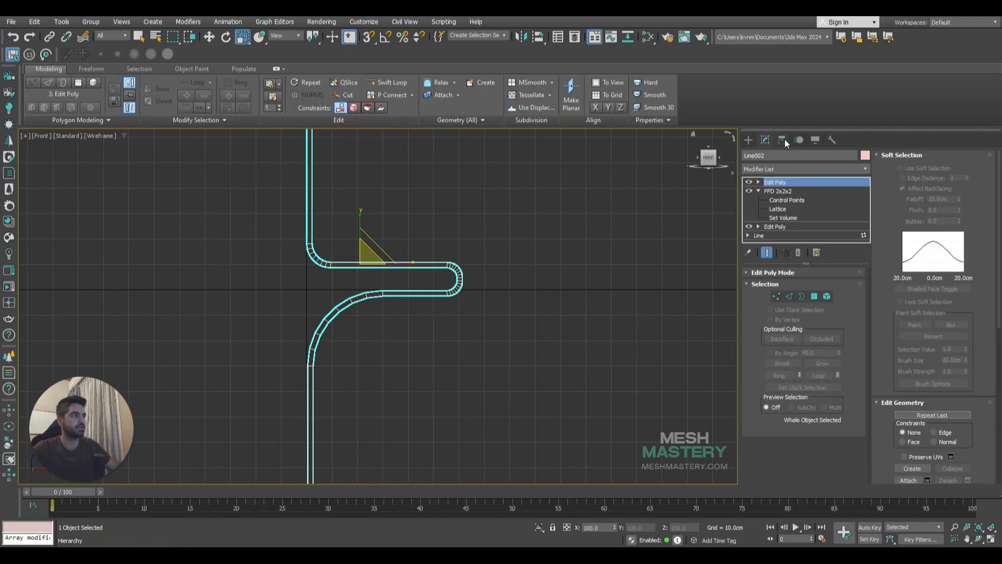
# Step: Move only the object's pivot to just outside the vertical run, at X about -12.75 cm and Z about 7.86 cm
pyautogui.click(782, 140)
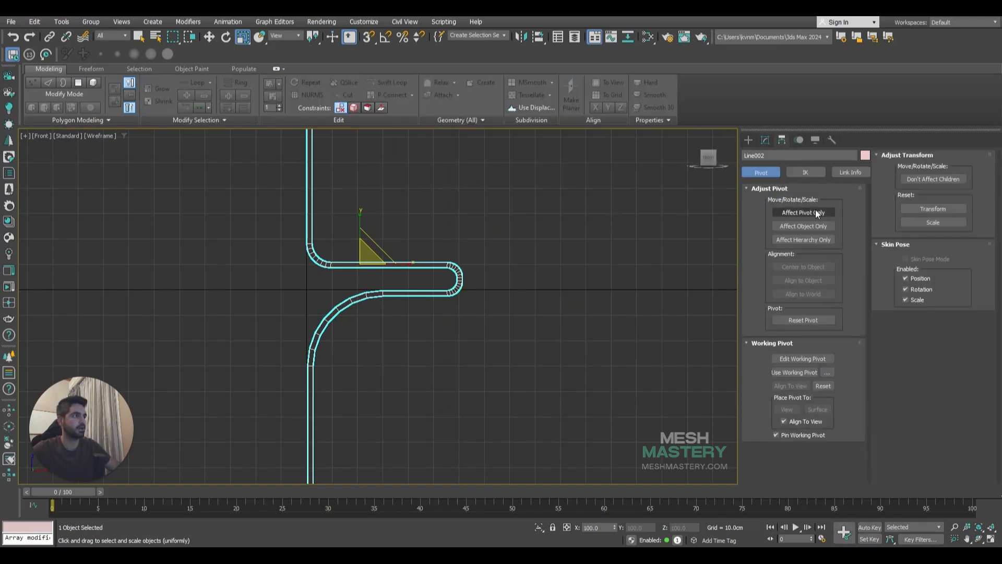
pyautogui.click(817, 213)
pyautogui.click(209, 37)
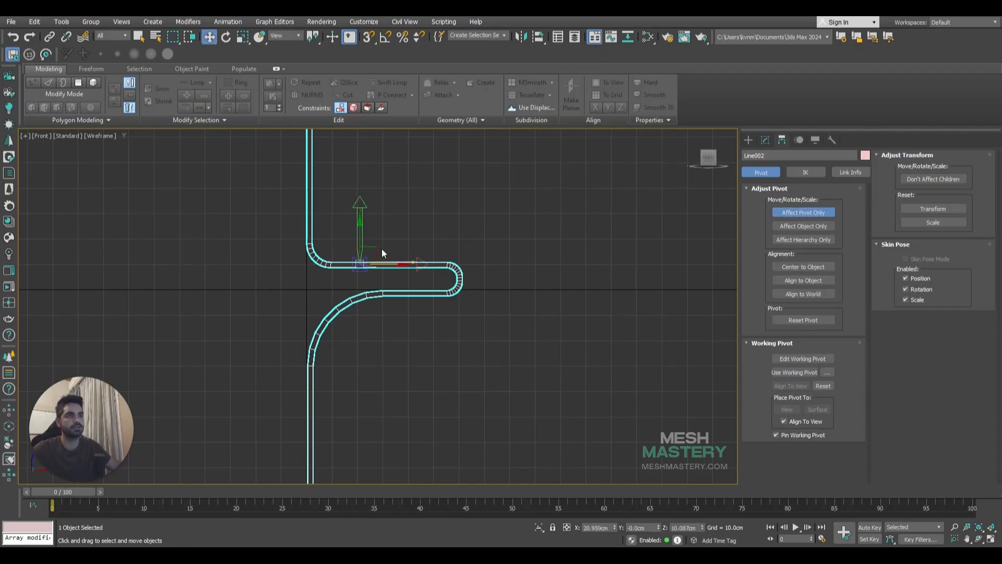
pyautogui.moveTo(376, 258); pyautogui.dragTo(276, 284)
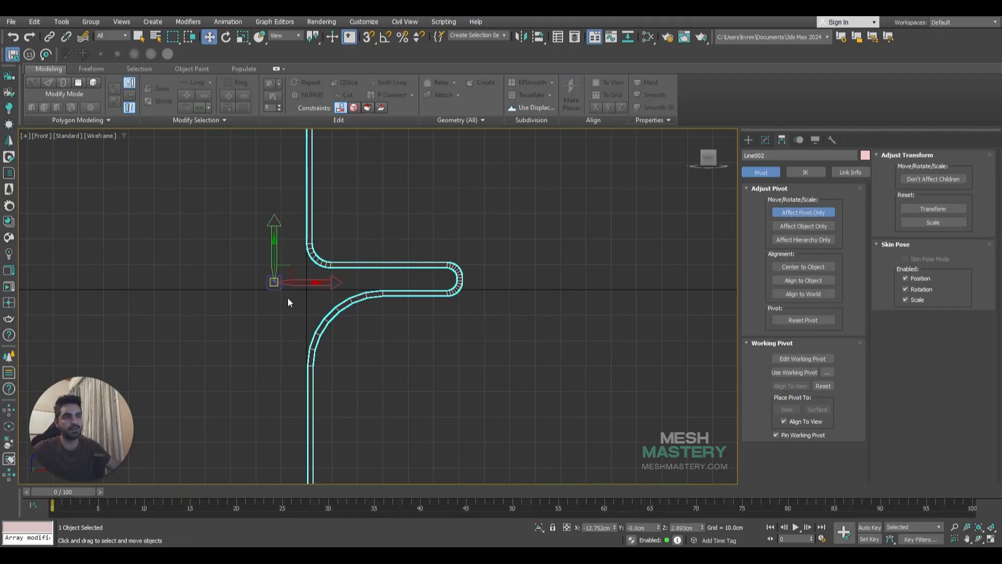
pyautogui.scroll(-2, 320, 341)
pyautogui.moveTo(309, 314); pyautogui.dragTo(310, 305)
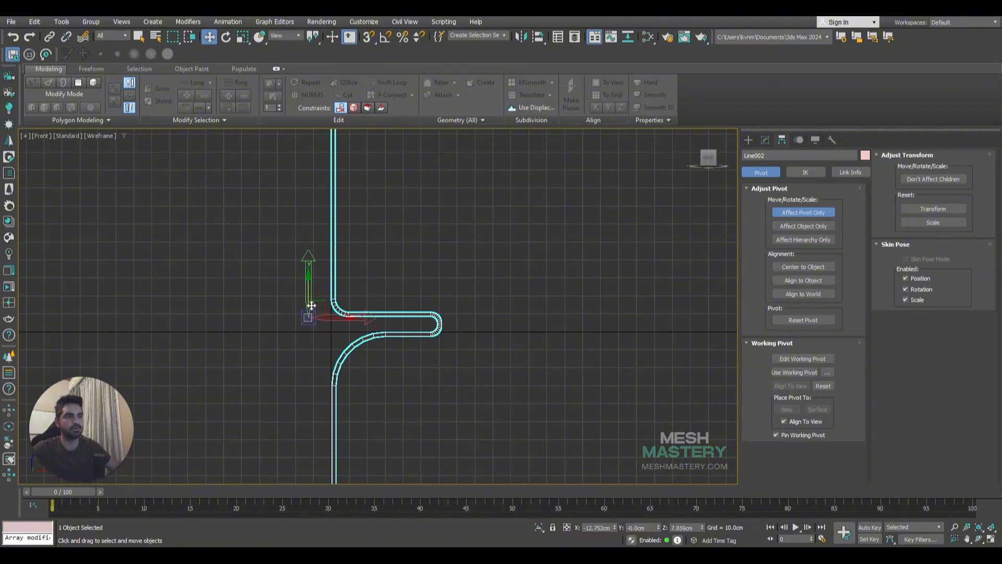
# Step: Add an Array modifier on top of the stair profile's modifier stack
pyautogui.click(765, 140)
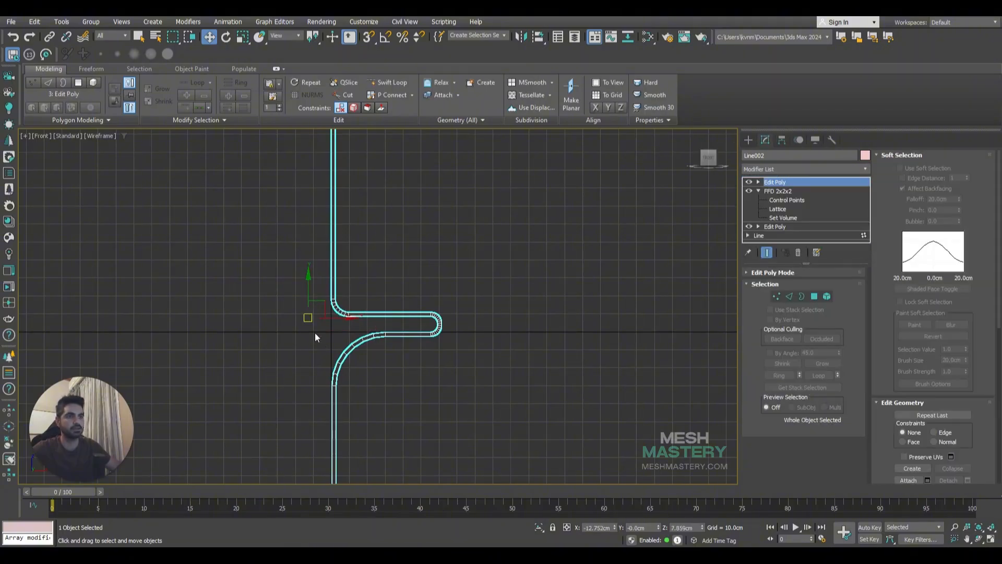
pyautogui.click(860, 171)
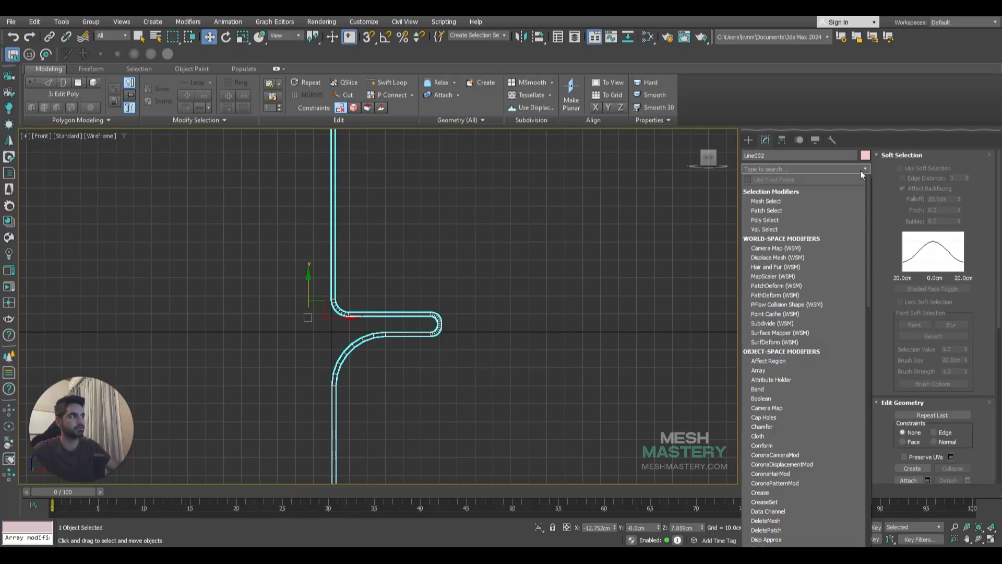
pyautogui.write('a')
pyautogui.click(772, 191)
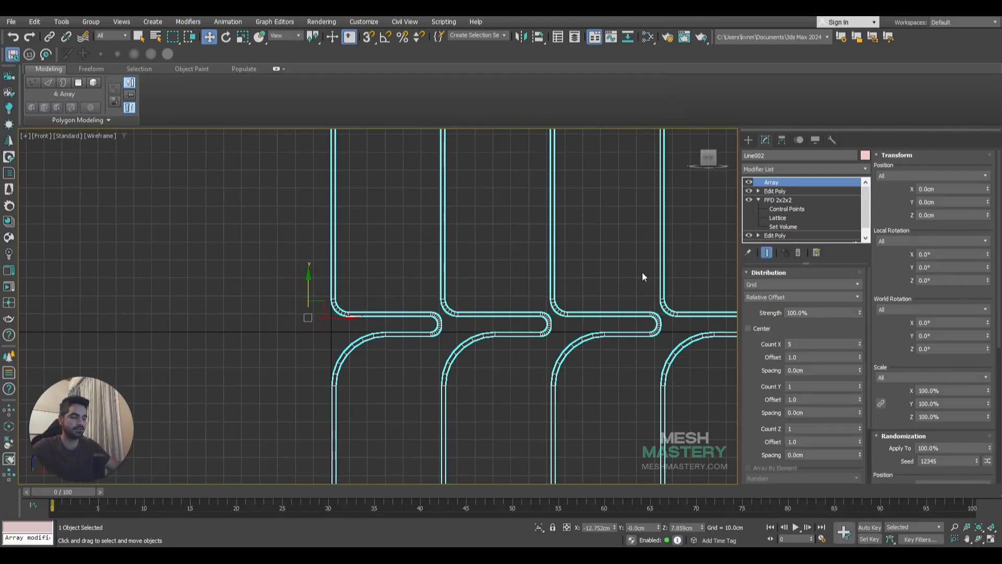
pyautogui.press('p')
pyautogui.scroll(-4, 604, 293)
pyautogui.keyDown('alt'); pyautogui.moveTo(530, 278); pyautogui.dragTo(549, 286, button='middle'); pyautogui.keyUp('alt')
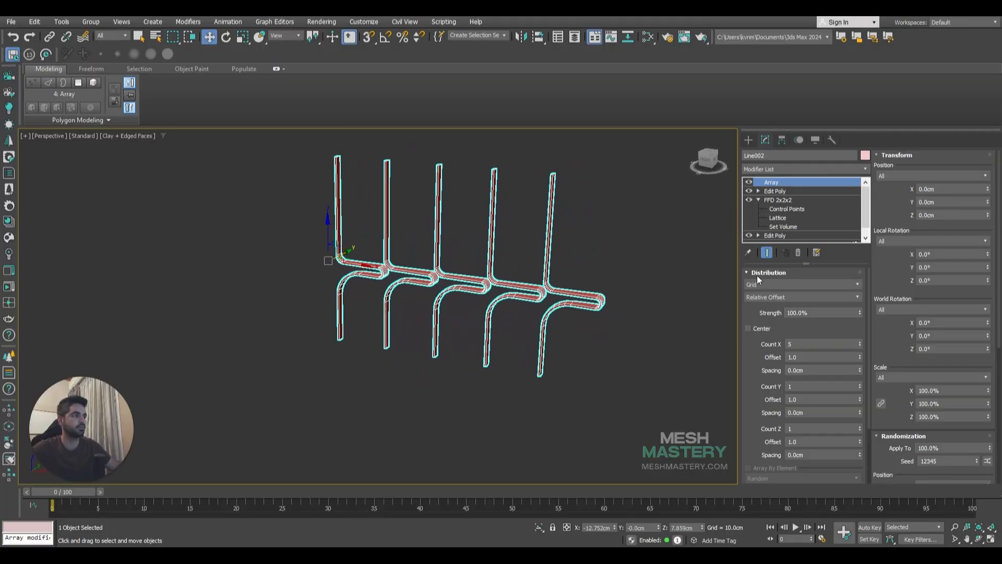
# Step: Change the array's distribution to Radial around the Y axis so the treads circle the central pole
pyautogui.click(843, 284)
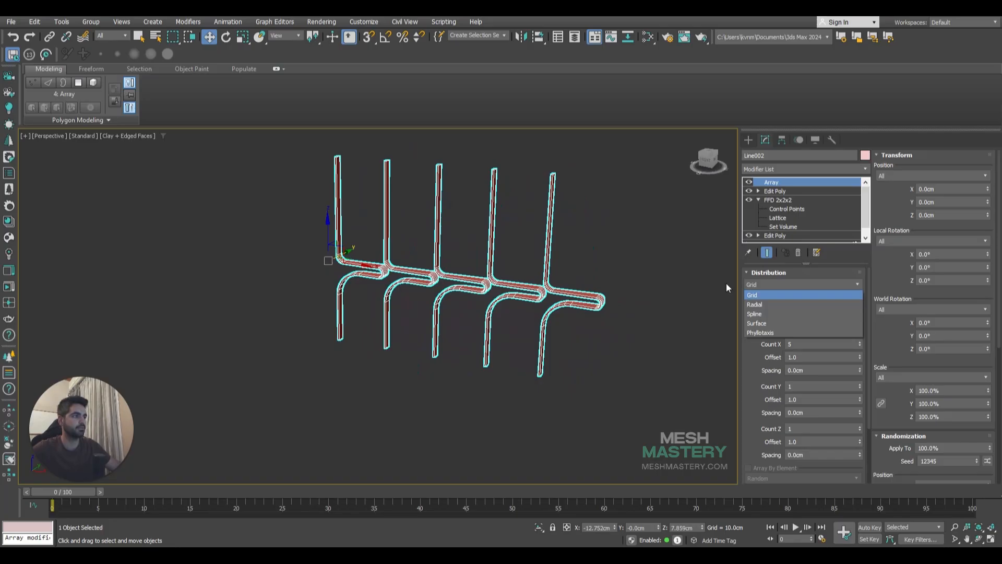
pyautogui.click(766, 308)
pyautogui.moveTo(353, 279)
pyautogui.keyDown('alt'); pyautogui.mouseDown(button='middle')
pyautogui.moveTo(417, 264)
pyautogui.moveTo(310, 272)
pyautogui.moveTo(352, 272)
pyautogui.mouseUp(button='middle'); pyautogui.keyUp('alt')
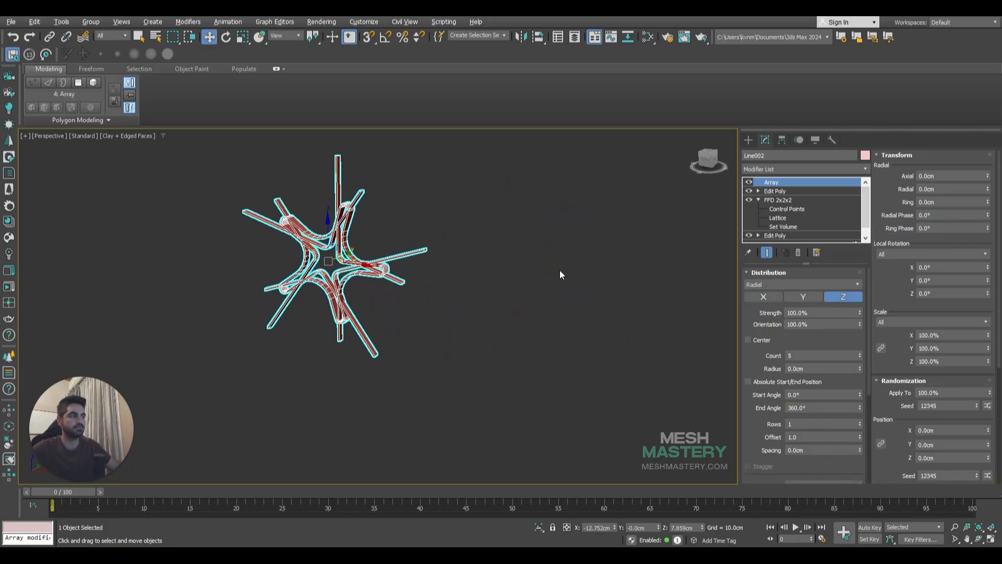
pyautogui.click(809, 299)
pyautogui.scroll(4, 409, 313)
pyautogui.keyDown('alt'); pyautogui.moveTo(409, 313); pyautogui.dragTo(459, 316, button='middle'); pyautogui.keyUp('alt')
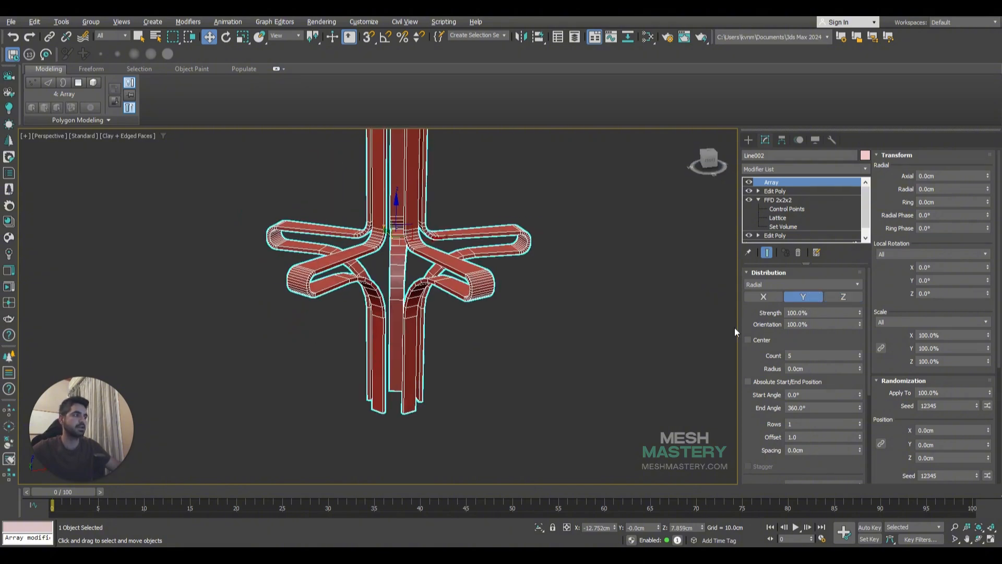
# Step: Set the array's count to 15 treads around the pole
pyautogui.moveTo(860, 352); pyautogui.dragTo(859, 353)
pyautogui.scroll(5, 414, 256)
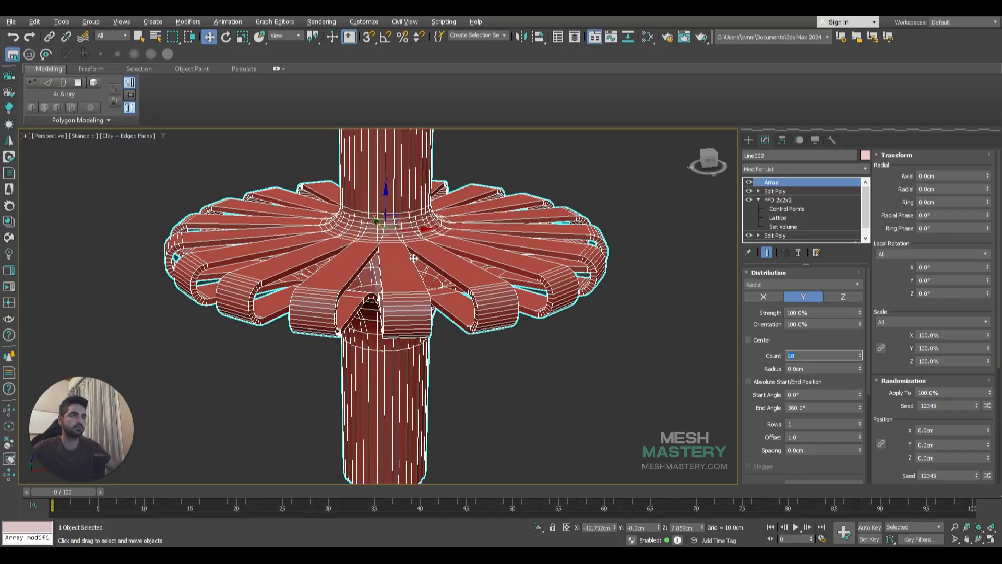
pyautogui.scroll(-4, 414, 256)
pyautogui.write('1')
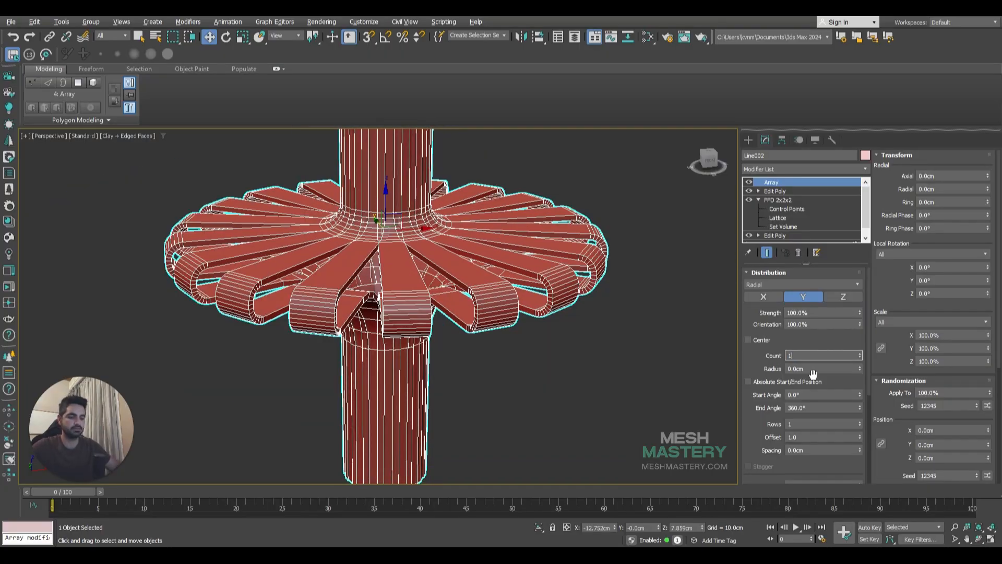
pyautogui.write('5')
pyautogui.press('Return')
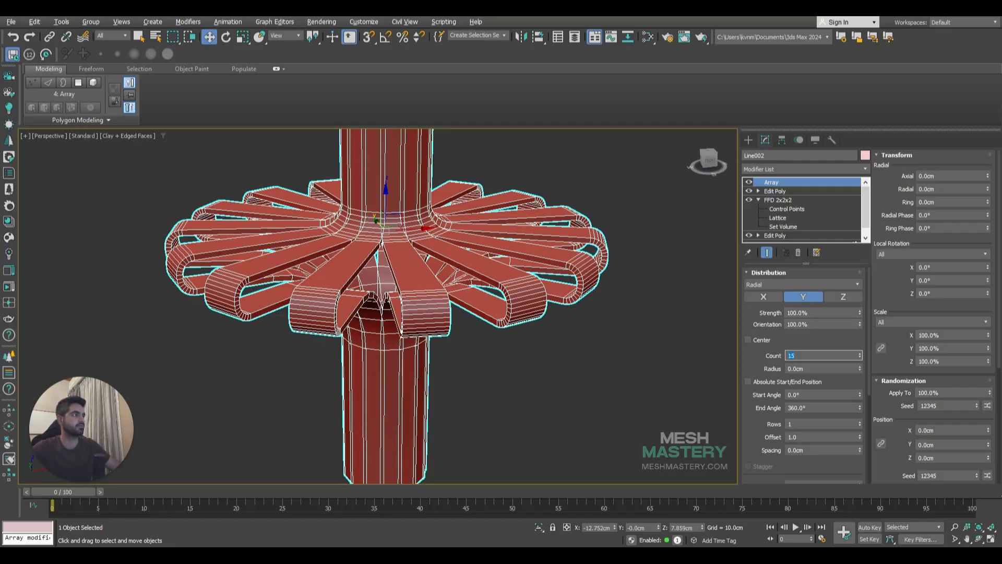
# Step: Set the array's axial transform to 113 cm so the treads climb in a spiral, and inspect where they meet the pole
pyautogui.scroll(-3, 476, 278)
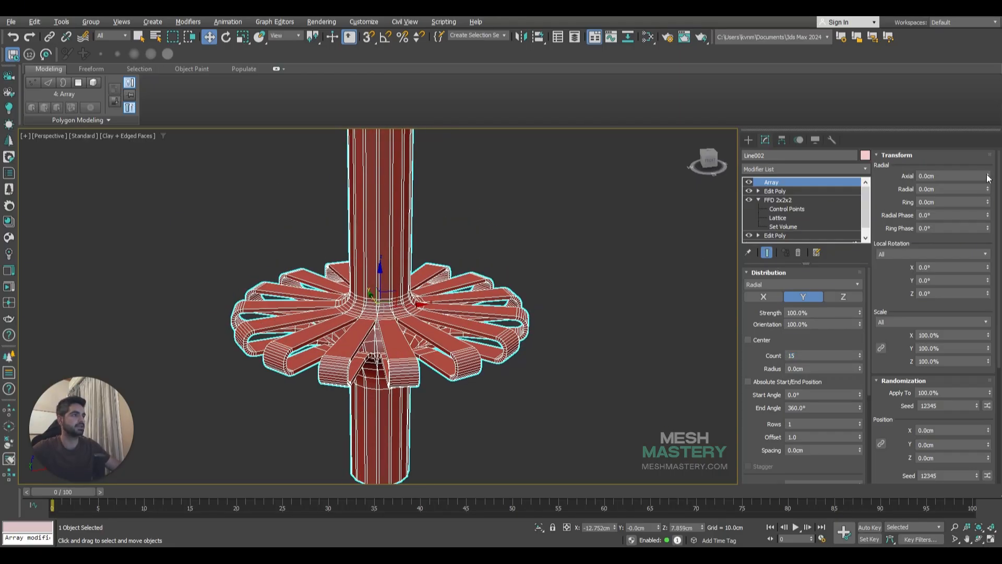
pyautogui.moveTo(987, 178); pyautogui.dragTo(988, 138)
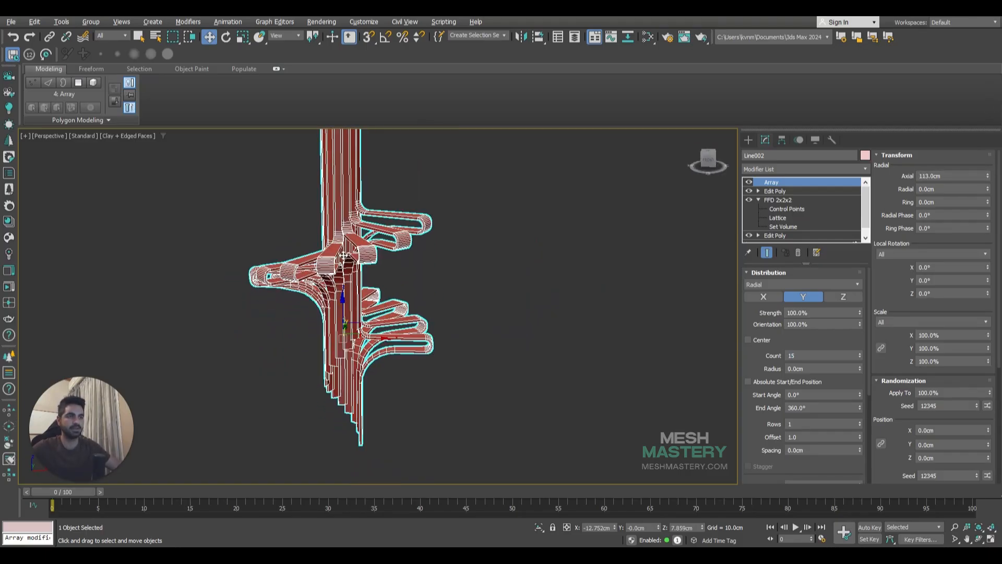
pyautogui.keyDown('alt'); pyautogui.moveTo(343, 256); pyautogui.dragTo(431, 276, button='middle'); pyautogui.keyUp('alt')
pyautogui.scroll(3, 340, 268)
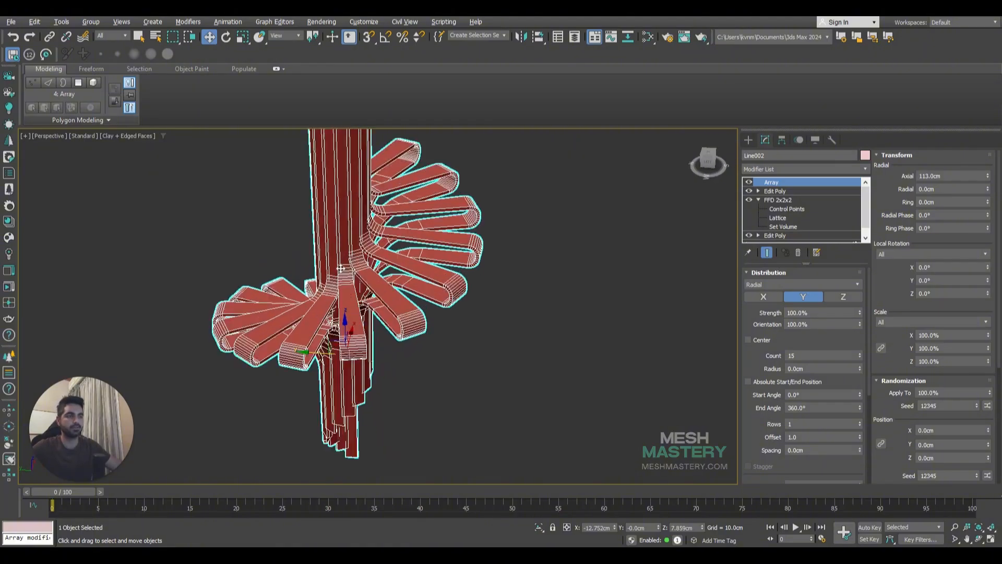
pyautogui.scroll(3, 341, 268)
pyautogui.keyDown('alt'); pyautogui.moveTo(342, 251); pyautogui.dragTo(381, 252, button='middle'); pyautogui.keyUp('alt')
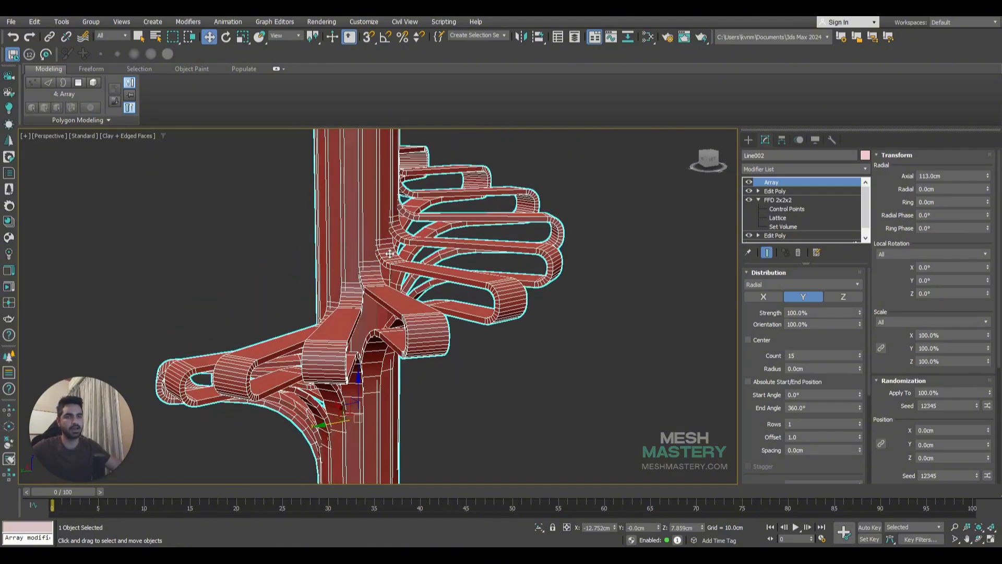
pyautogui.scroll(2, 374, 243)
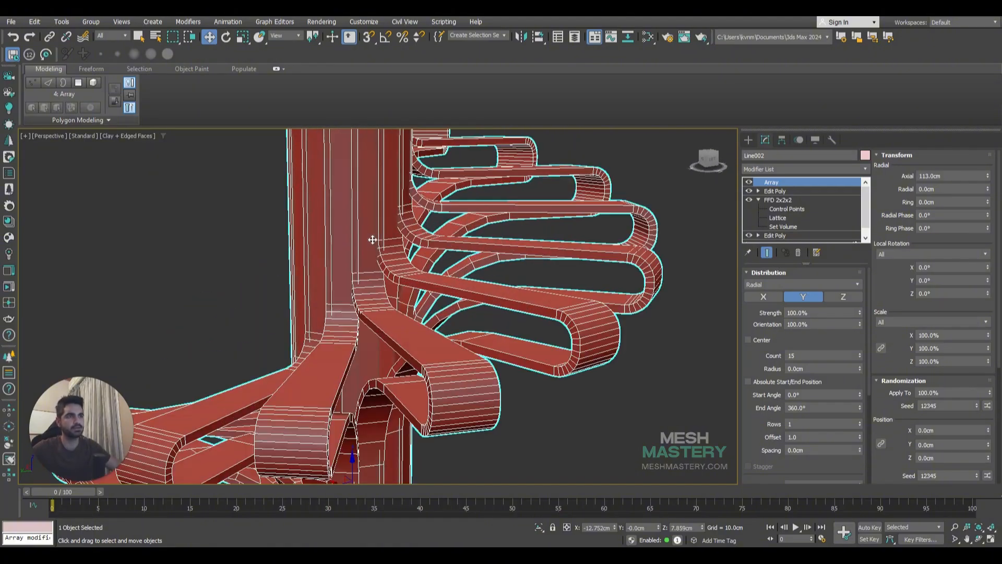
# Step: In the top view, scale the FFD 2x2x2 control points at the tread's inner end across its width to refine the taper
pyautogui.click(789, 201)
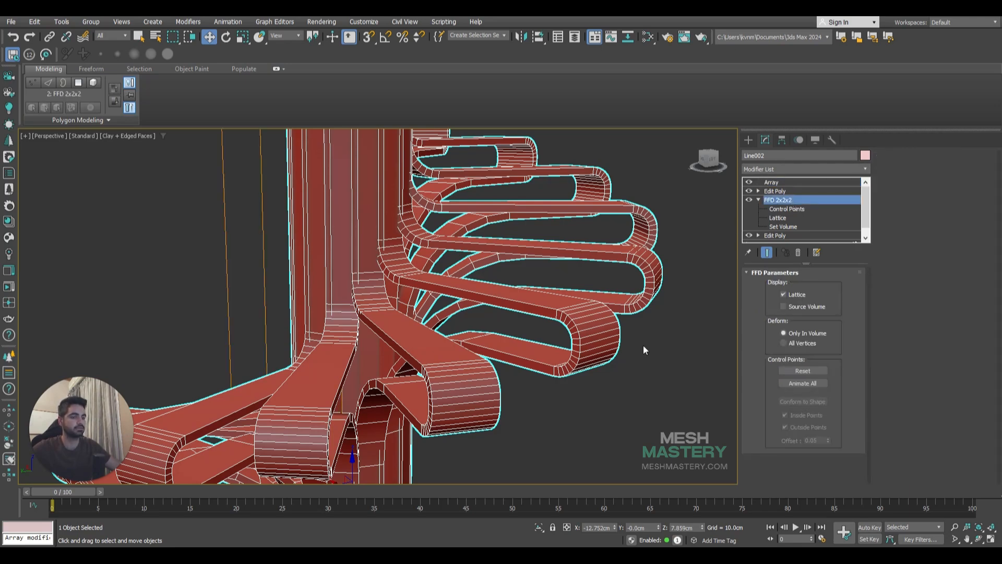
pyautogui.press('t')
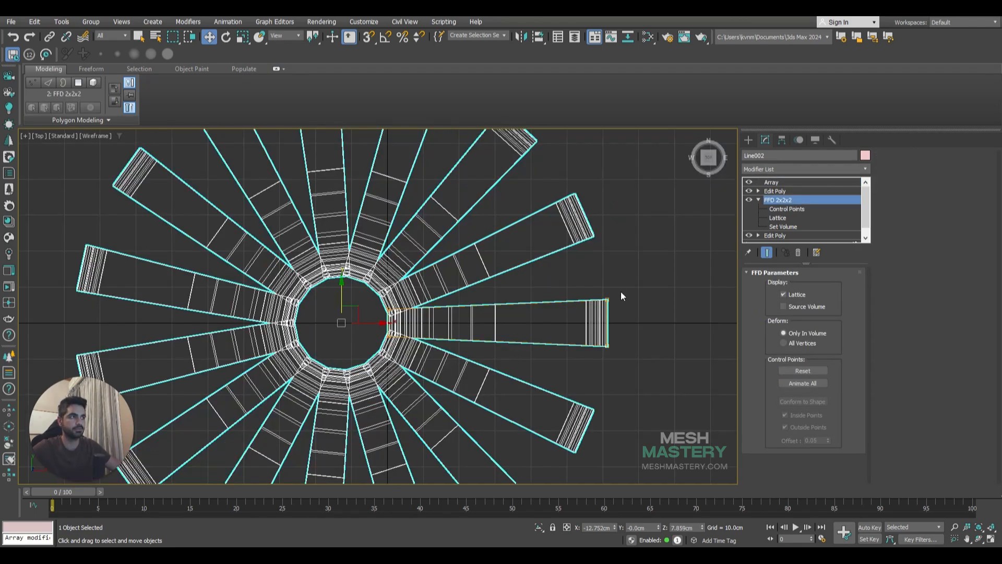
pyautogui.click(783, 208)
pyautogui.moveTo(399, 340); pyautogui.dragTo(371, 286)
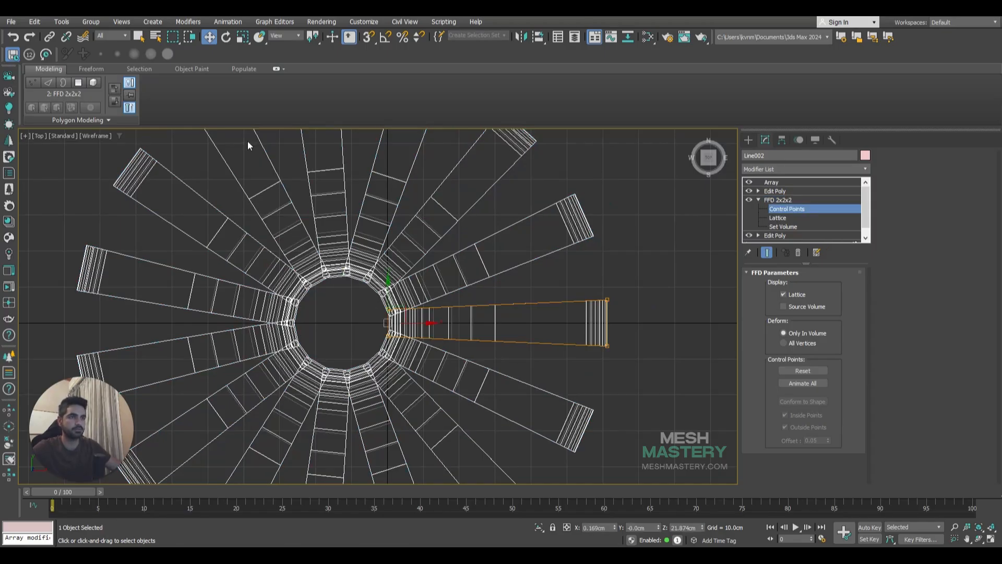
pyautogui.click(242, 38)
pyautogui.scroll(6, 401, 320)
pyautogui.moveTo(364, 248); pyautogui.dragTo(364, 267)
# Step: Enter vertex editing on the Edit Poly below the FFD modifier and turn off the end-result display to isolate the single profile
pyautogui.press('p')
pyautogui.scroll(-5, 368, 377)
pyautogui.keyDown('alt'); pyautogui.moveTo(368, 376); pyautogui.dragTo(420, 281, button='middle'); pyautogui.keyUp('alt')
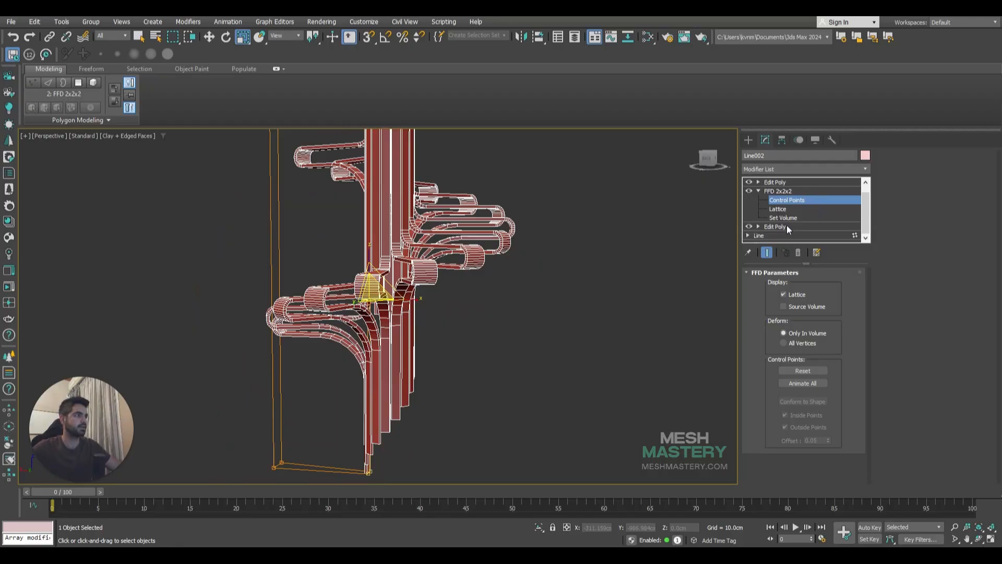
pyautogui.click(783, 233)
pyautogui.click(776, 296)
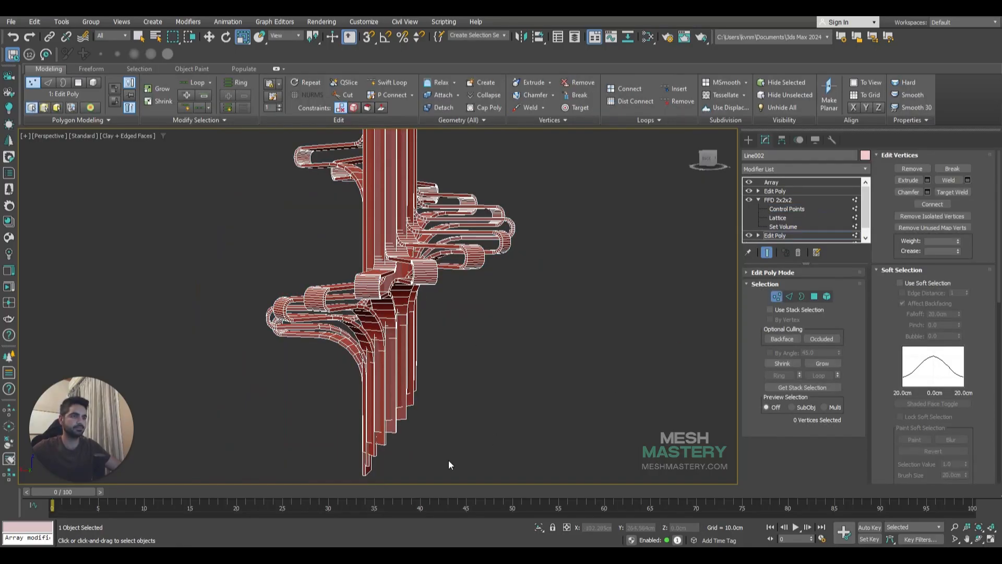
pyautogui.click(766, 252)
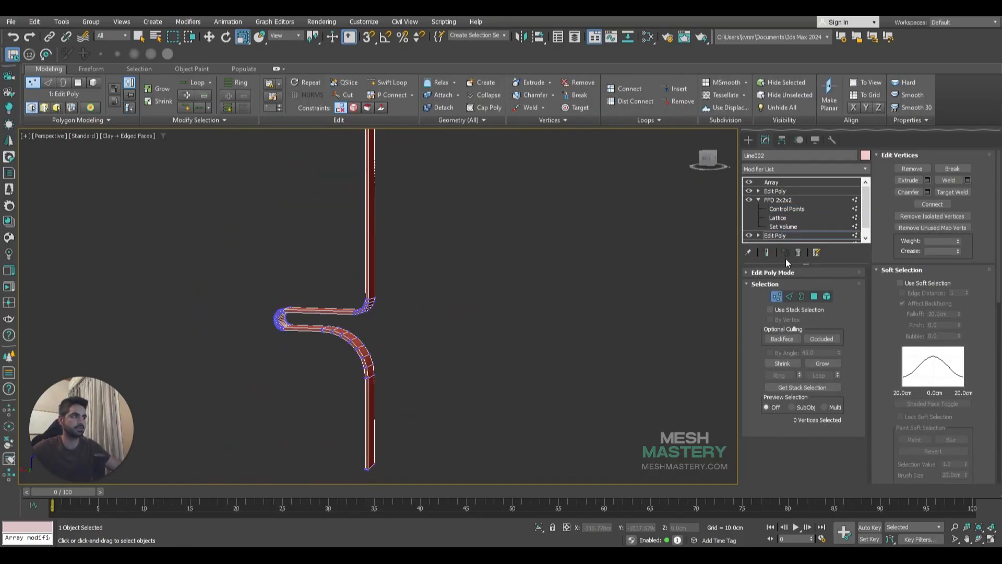
pyautogui.click(771, 254)
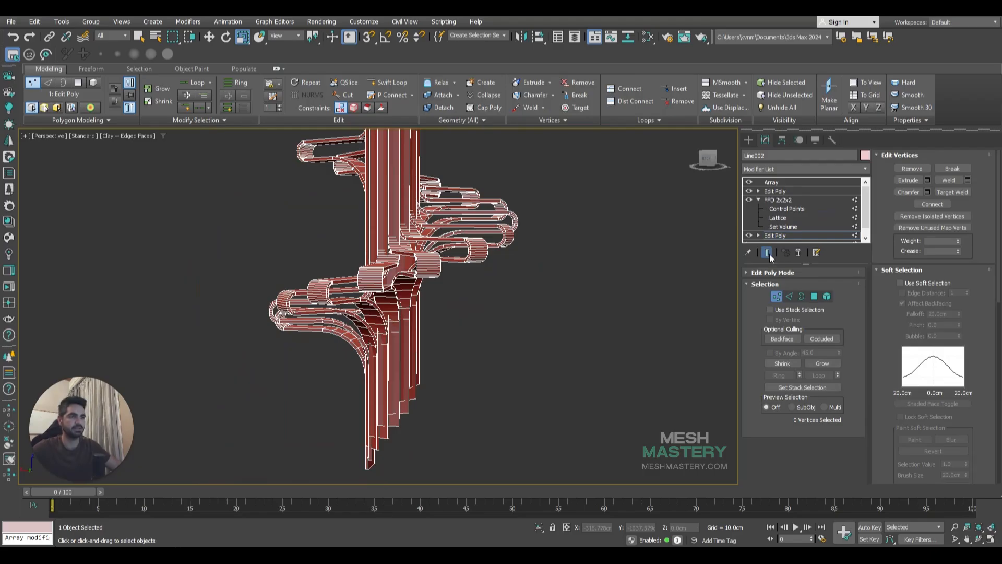
pyautogui.click(775, 252)
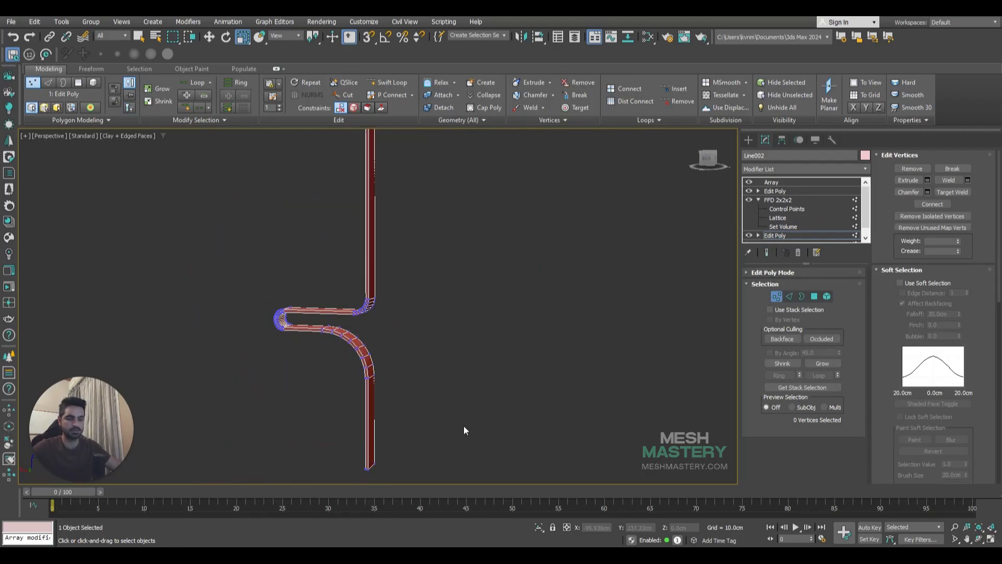
# Step: In the front view, lengthen the profile's vertical run by moving its end vertices outward, and return to the Array level
pyautogui.press('f')
pyautogui.scroll(-5, 436, 416)
pyautogui.moveTo(439, 407); pyautogui.dragTo(447, 332, button='middle')
pyautogui.moveTo(441, 373); pyautogui.dragTo(406, 418)
pyautogui.press('w')
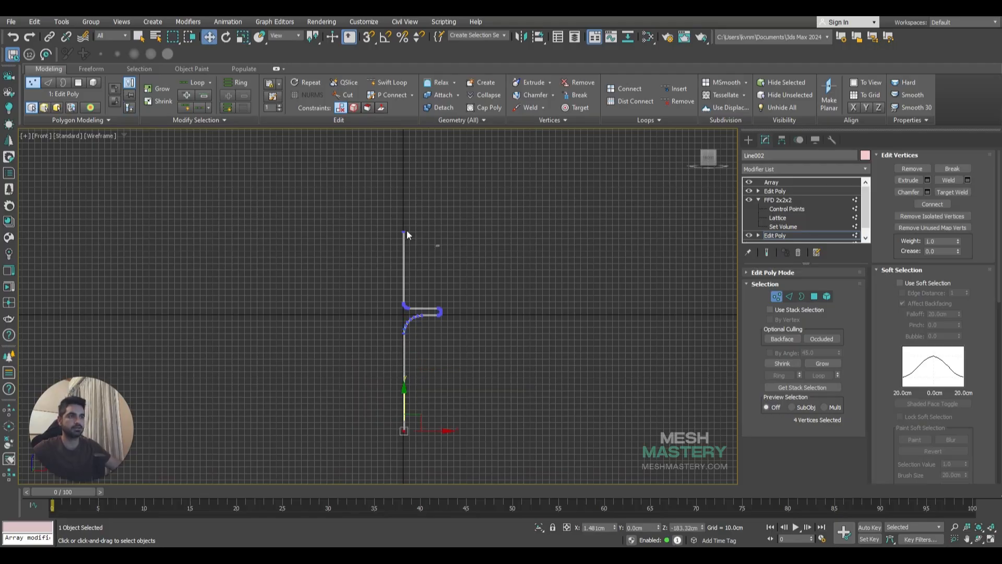
pyautogui.moveTo(407, 231); pyautogui.dragTo(405, 162)
pyautogui.moveTo(456, 468); pyautogui.dragTo(385, 415)
pyautogui.click(775, 235)
pyautogui.click(772, 182)
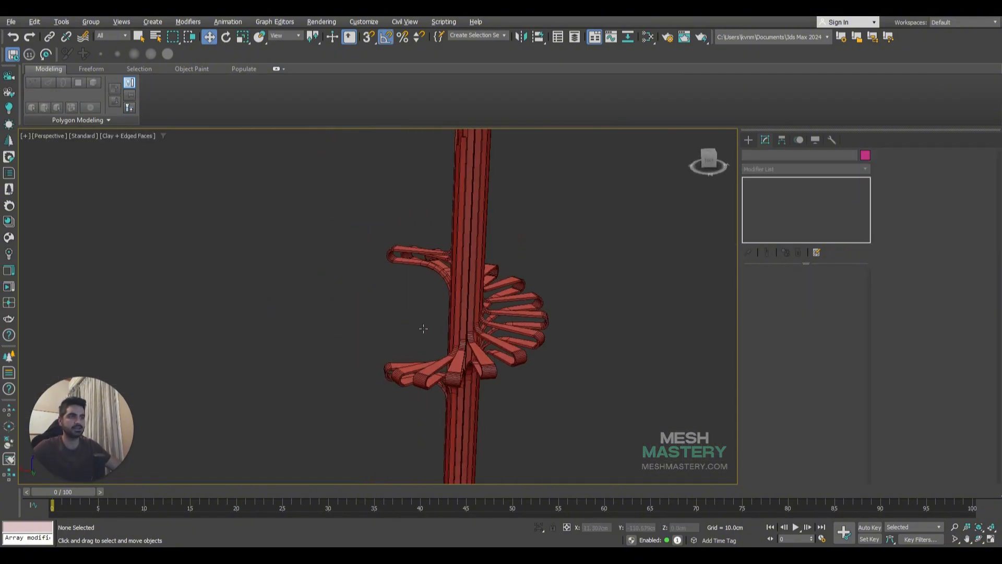
# Step: Reselect the staircase, raise the array's count to 17, and check the spiral from other angles with nothing selected
pyautogui.moveTo(423, 329)
pyautogui.keyDown('alt'); pyautogui.mouseDown(button='middle')
pyautogui.moveTo(474, 358)
pyautogui.moveTo(441, 320)
pyautogui.moveTo(340, 320)
pyautogui.moveTo(428, 312)
pyautogui.mouseUp(button='middle'); pyautogui.keyUp('alt')
pyautogui.scroll(3, 405, 317)
pyautogui.click(405, 317)
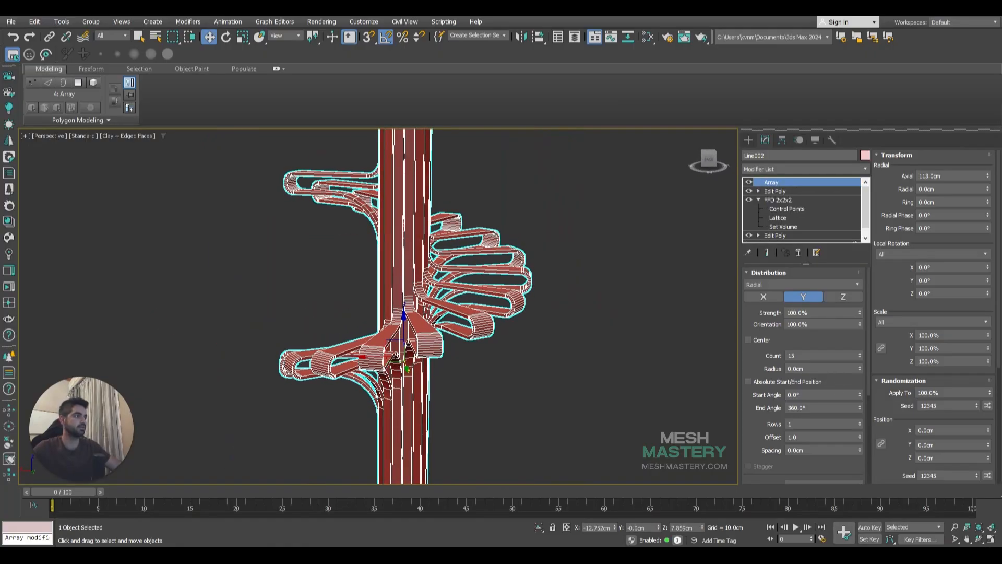
pyautogui.click(860, 353)
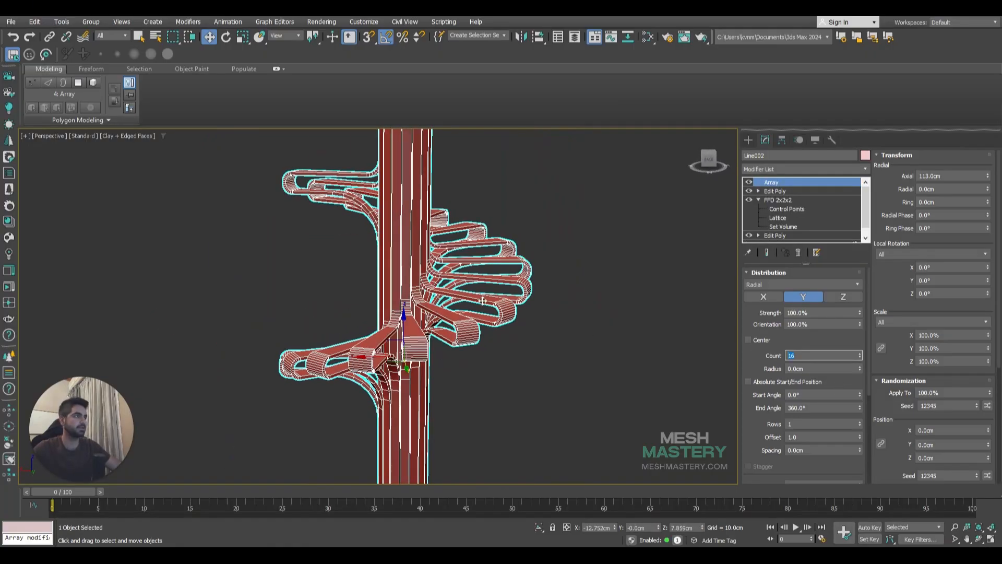
pyautogui.click(860, 353)
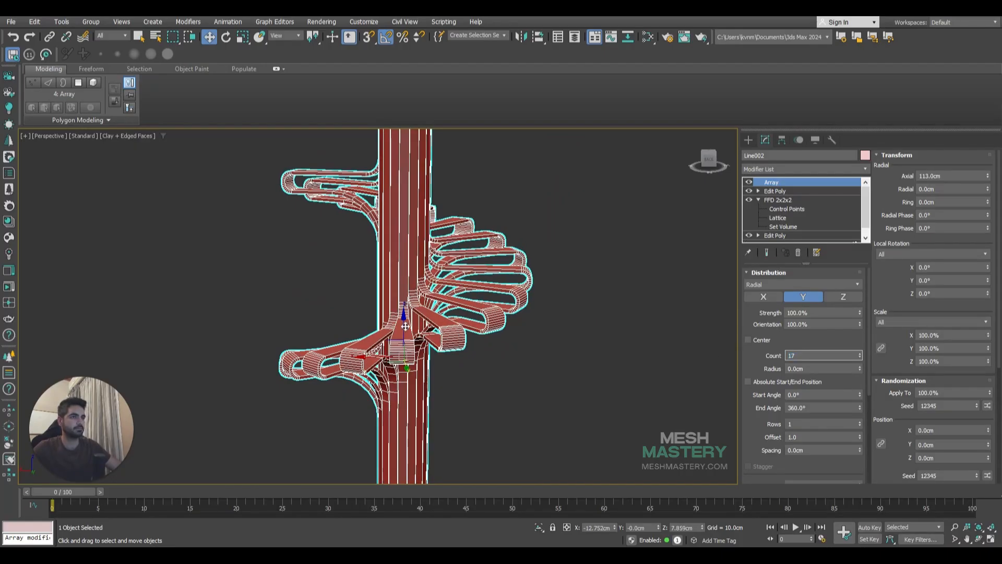
pyautogui.scroll(-3, 488, 339)
pyautogui.keyDown('alt'); pyautogui.moveTo(483, 336); pyautogui.dragTo(532, 318, button='middle'); pyautogui.keyUp('alt')
pyautogui.click(505, 364)
pyautogui.keyDown('alt'); pyautogui.moveTo(506, 367); pyautogui.dragTo(403, 360, button='middle'); pyautogui.keyUp('alt')
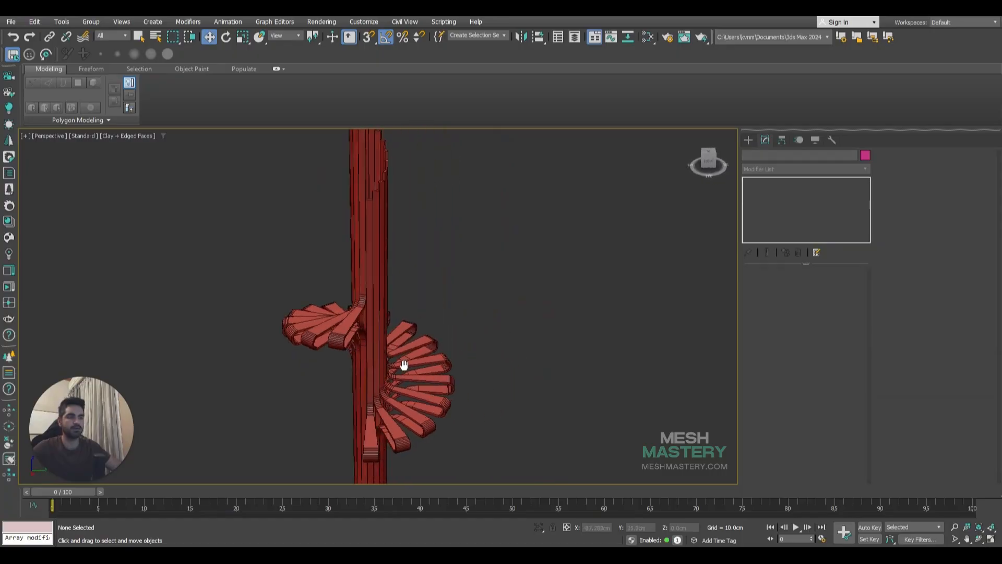